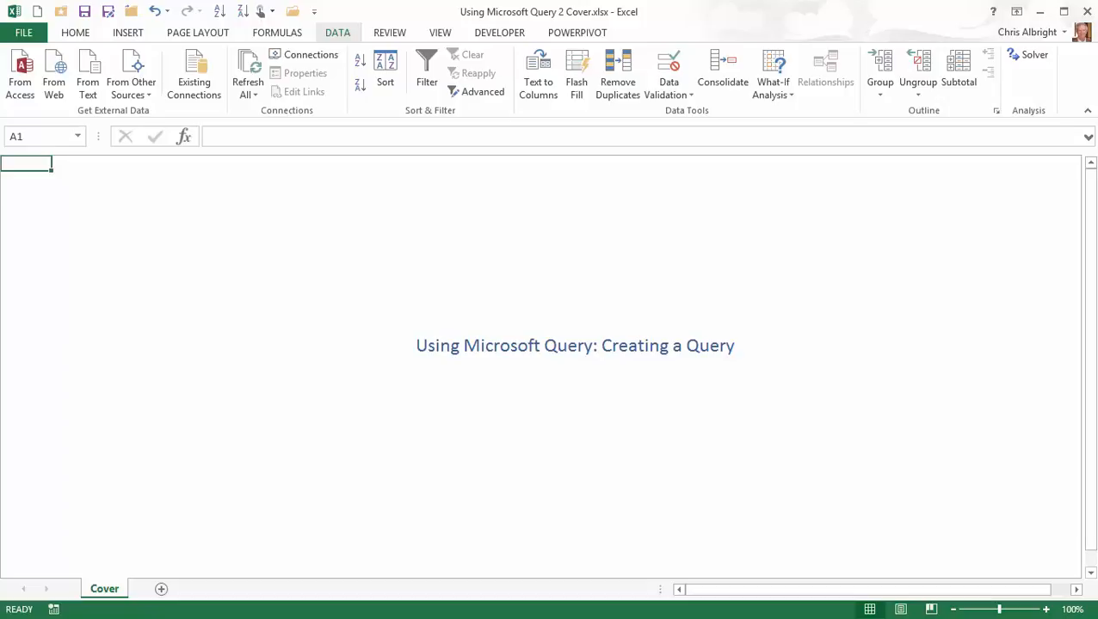
Start a new Microsoft Query import using the Northwind Access data source with the Query Wizard.
{"action": "left_click", "coordinate": [134, 75]}
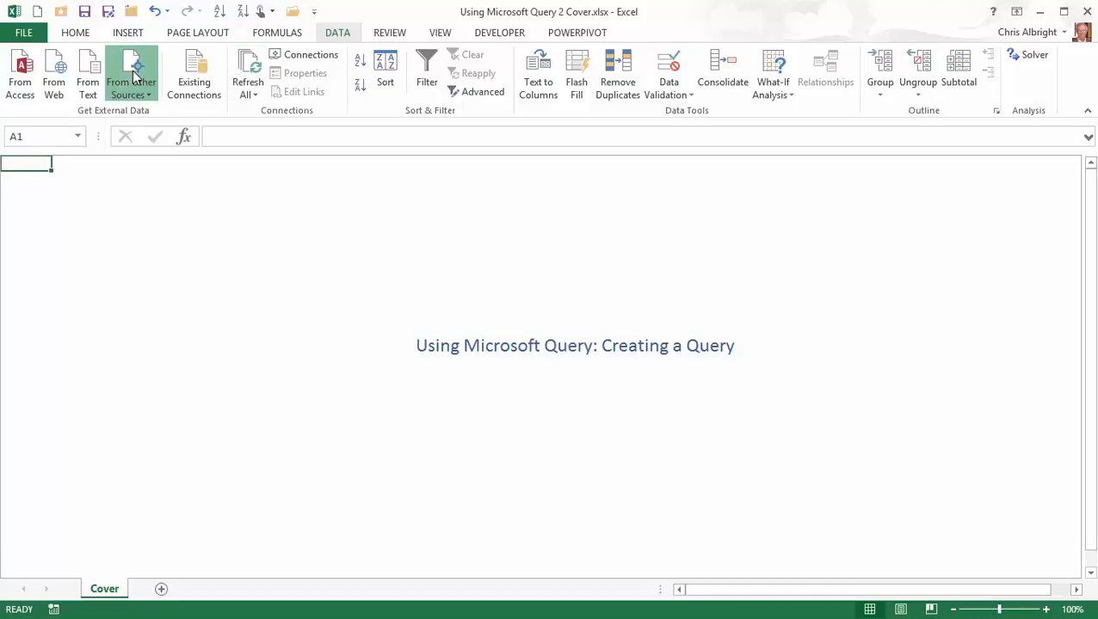
{"action": "left_click", "coordinate": [188, 370]}
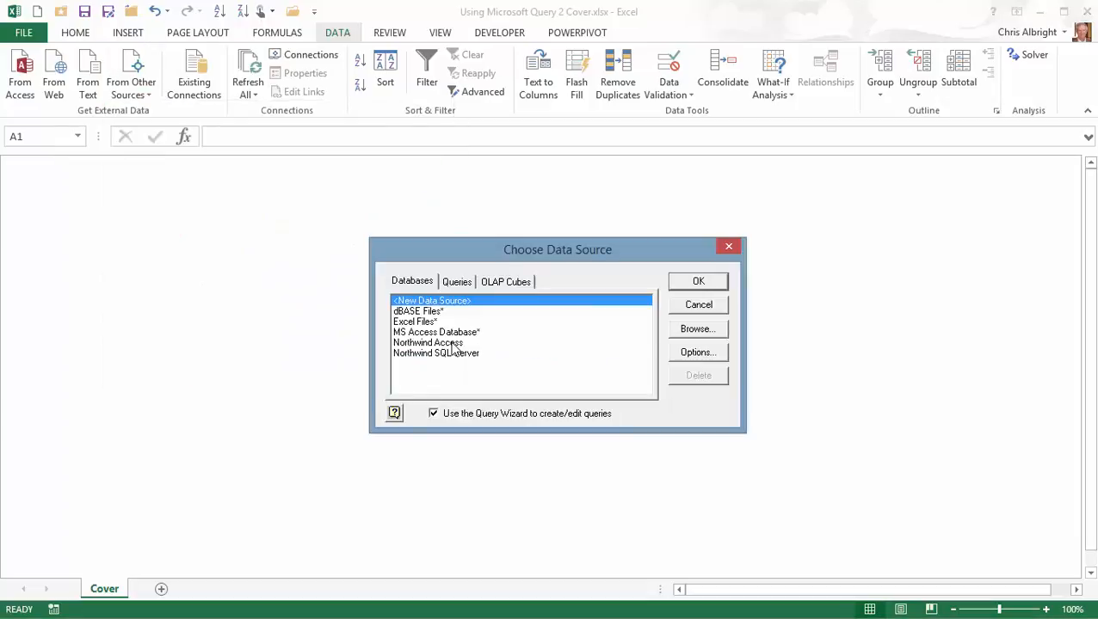
{"action": "left_click", "coordinate": [453, 343]}
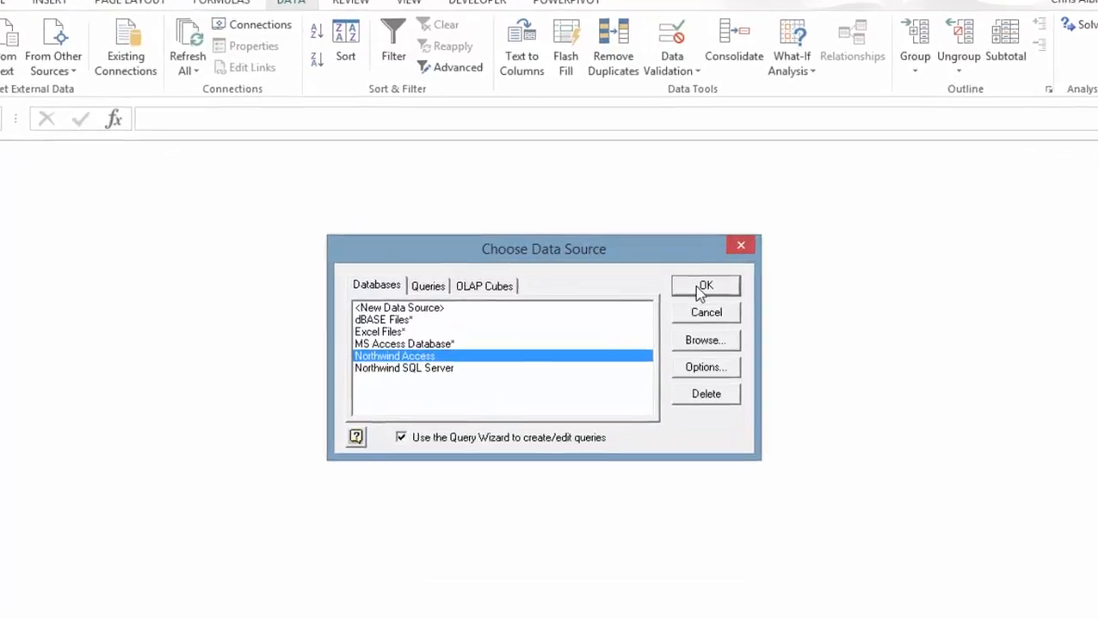
{"action": "left_click", "coordinate": [702, 287]}
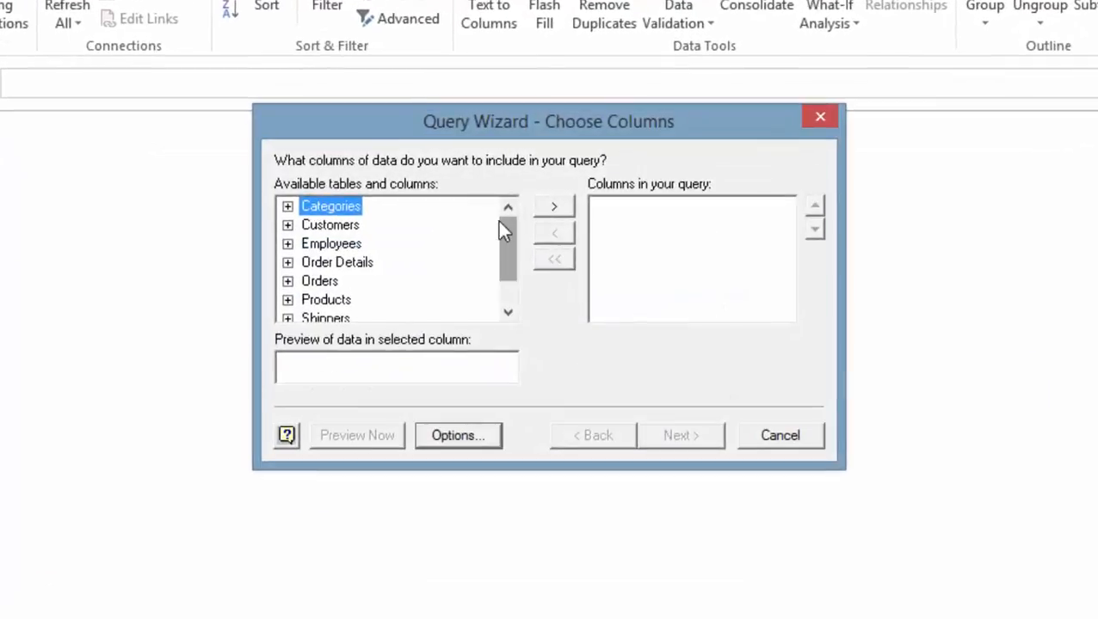
Add the CategoryName column from the Categories table to the query.
{"action": "left_click", "coordinate": [287, 207]}
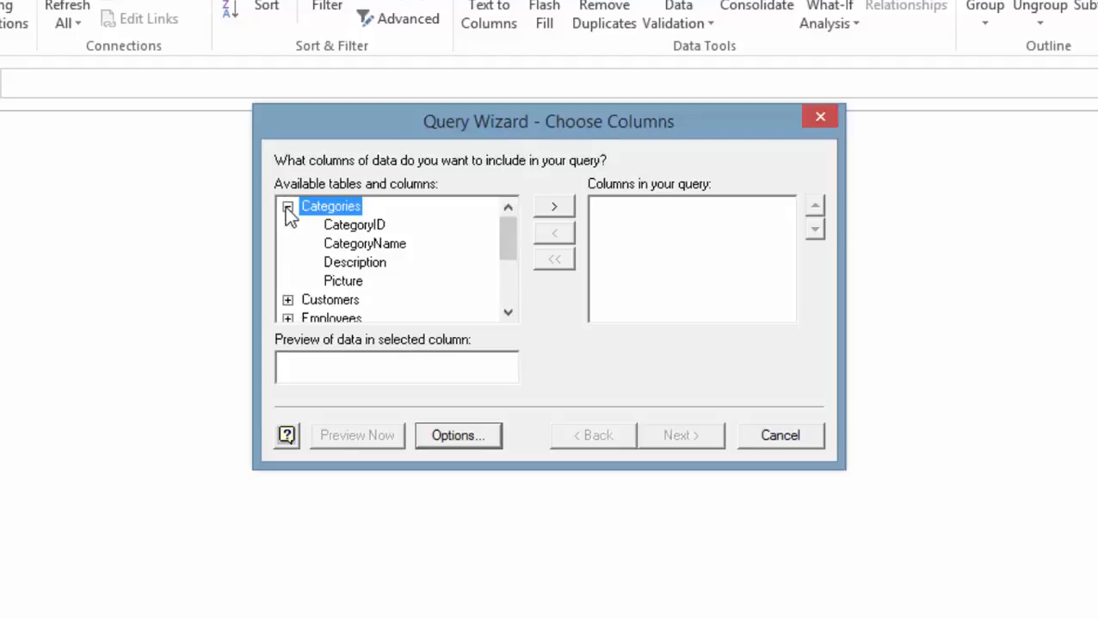
{"action": "left_click", "coordinate": [342, 247]}
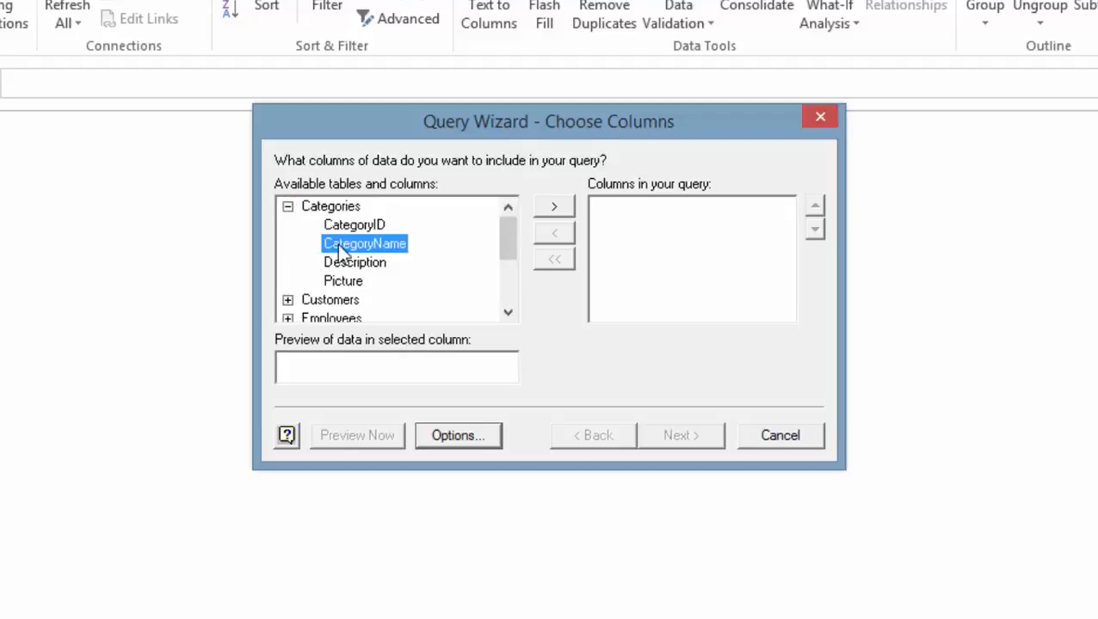
{"action": "left_click", "coordinate": [563, 209]}
{"action": "left_click", "coordinate": [287, 207]}
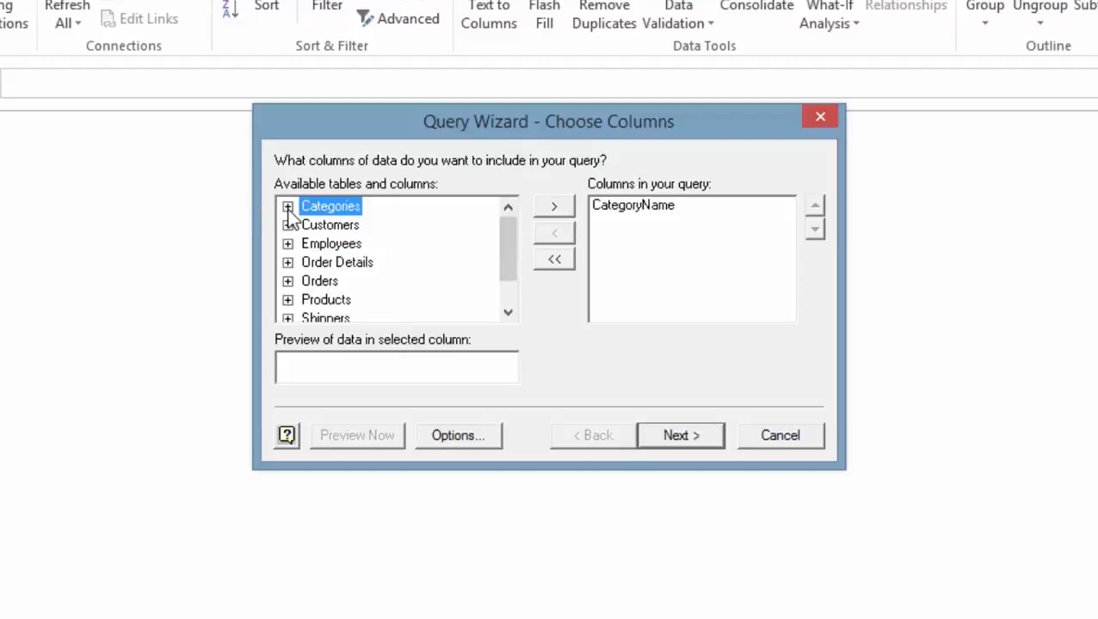
Add the Country column from the Customers table to the query.
{"action": "left_click", "coordinate": [287, 225]}
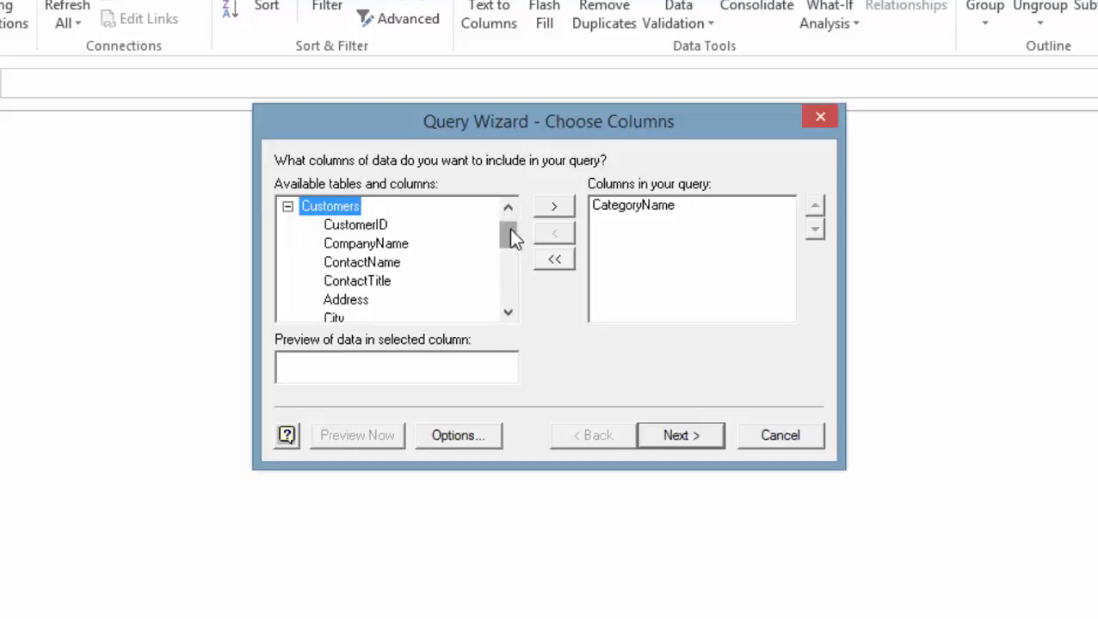
{"action": "left_click_drag", "start_coordinate": [510, 237], "coordinate": [511, 257]}
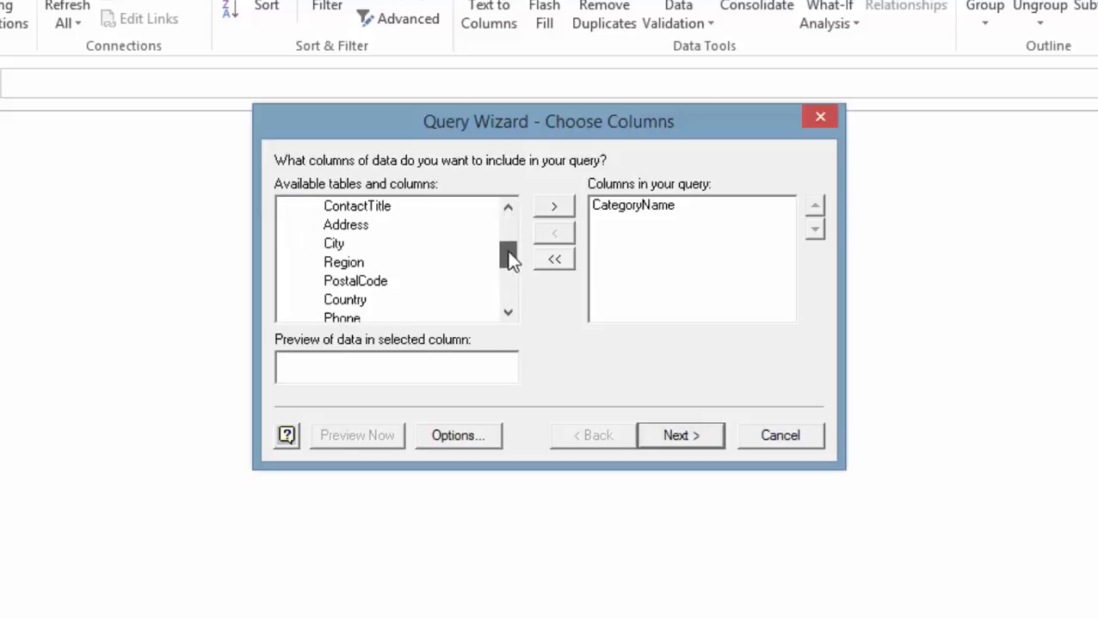
{"action": "left_click", "coordinate": [361, 299]}
{"action": "left_click", "coordinate": [554, 206]}
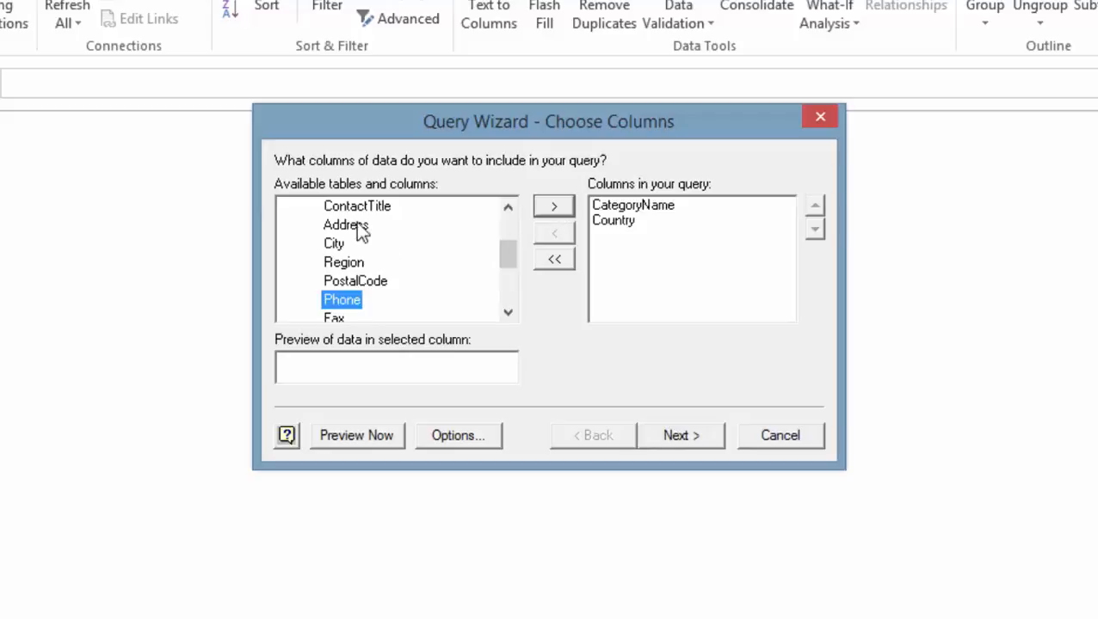
{"action": "left_click_drag", "start_coordinate": [508, 262], "coordinate": [509, 235]}
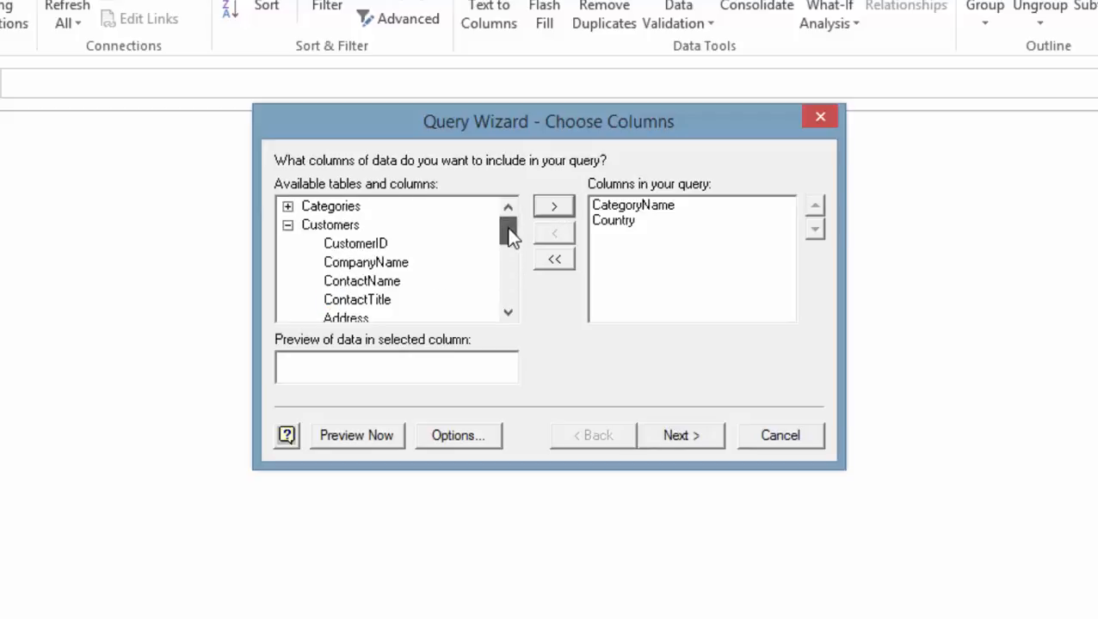
{"action": "left_click", "coordinate": [288, 226]}
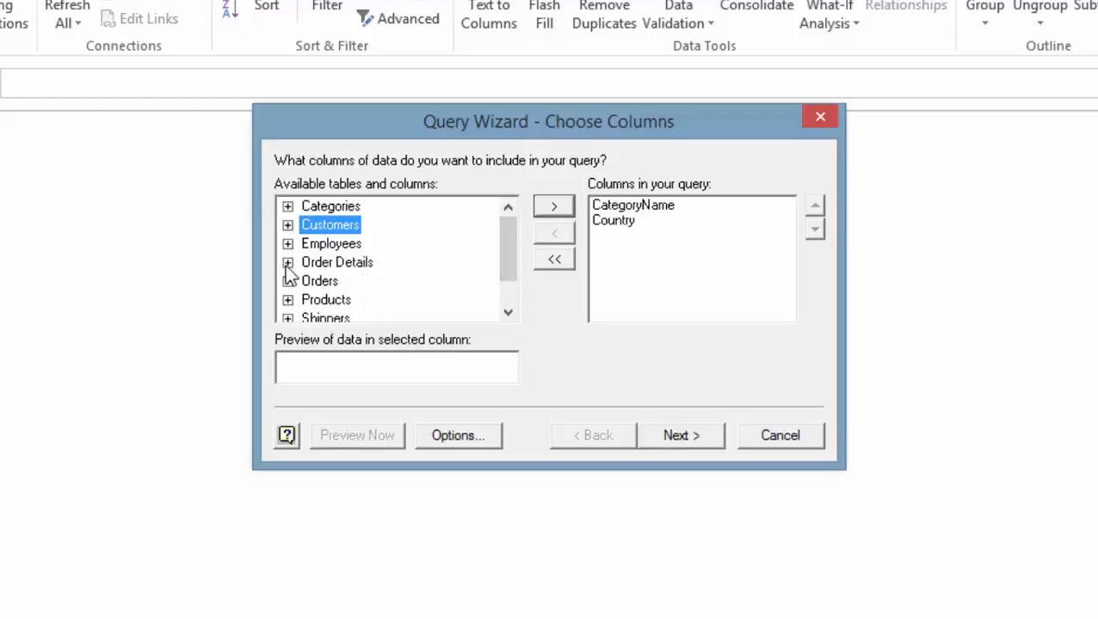
Add the UnitPrice, Quantity and Discount columns from the Order Details table to the query.
{"action": "left_click", "coordinate": [287, 263]}
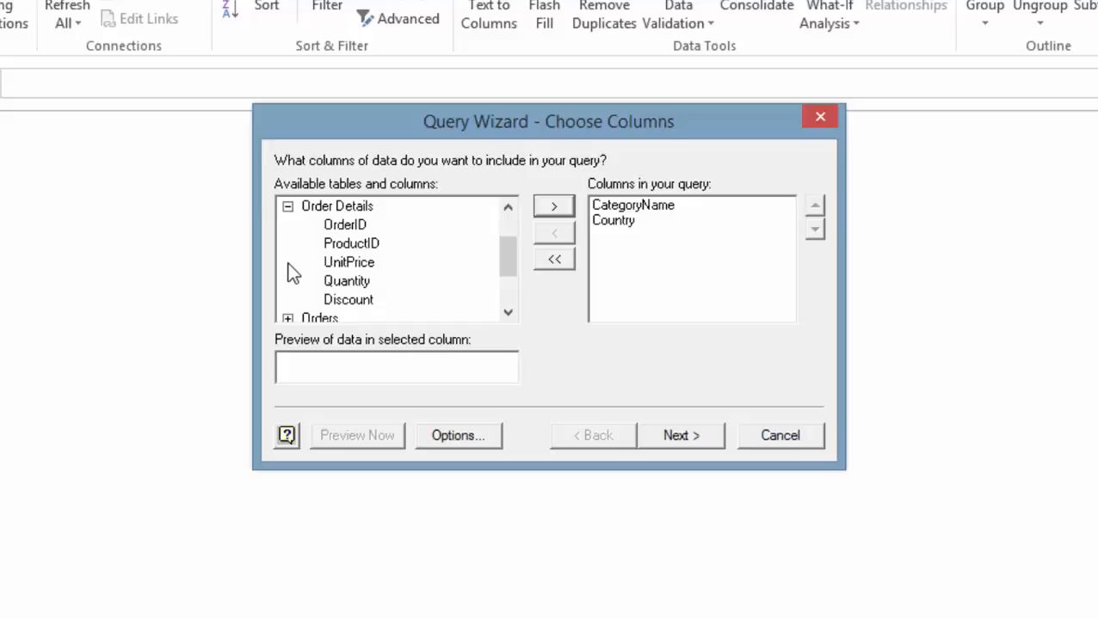
{"action": "left_click", "coordinate": [348, 262]}
{"action": "left_click", "coordinate": [551, 210]}
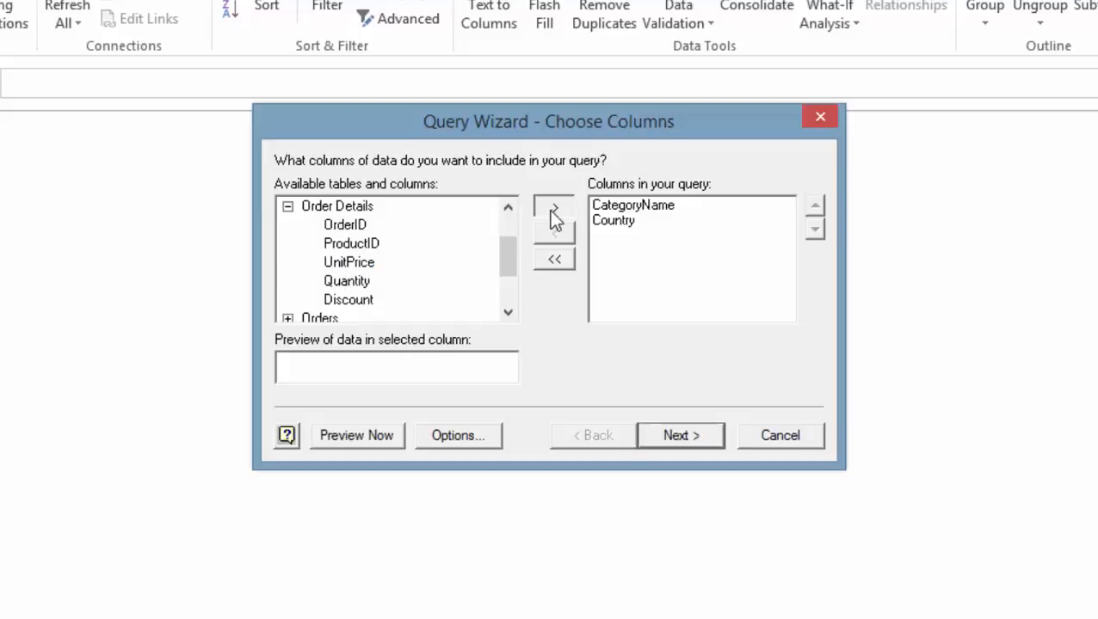
{"action": "left_click", "coordinate": [549, 207]}
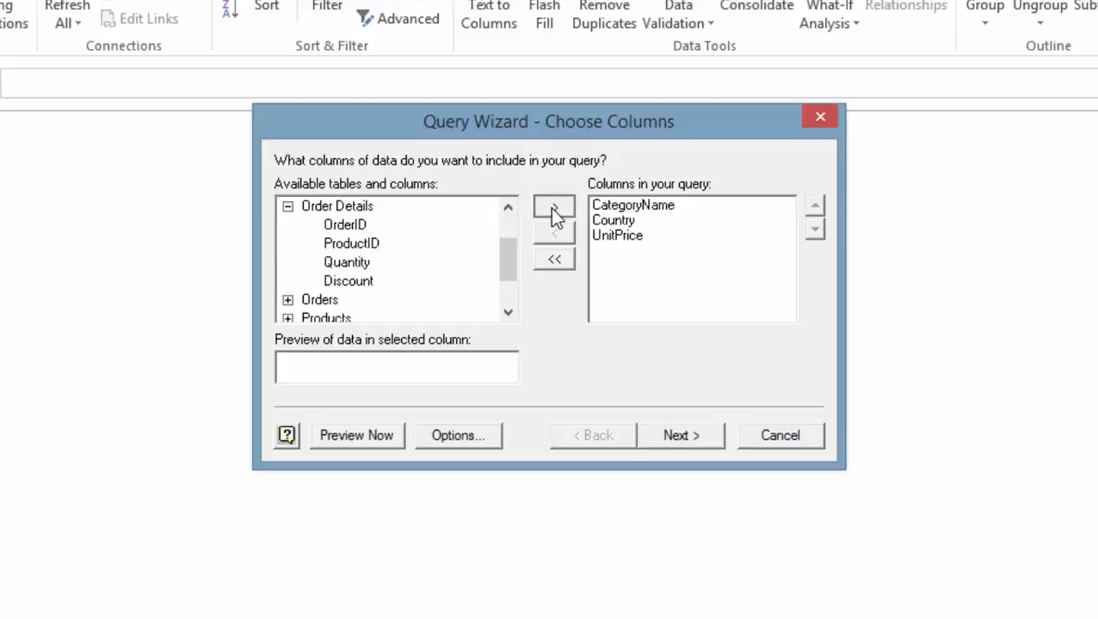
{"action": "left_click", "coordinate": [540, 207]}
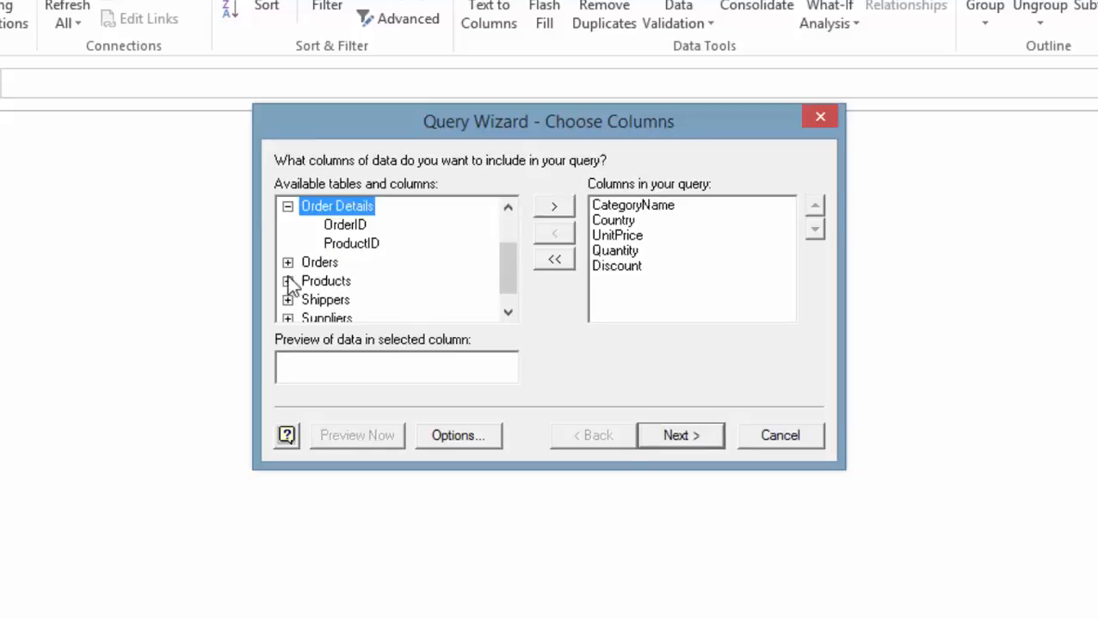
{"action": "left_click", "coordinate": [288, 209]}
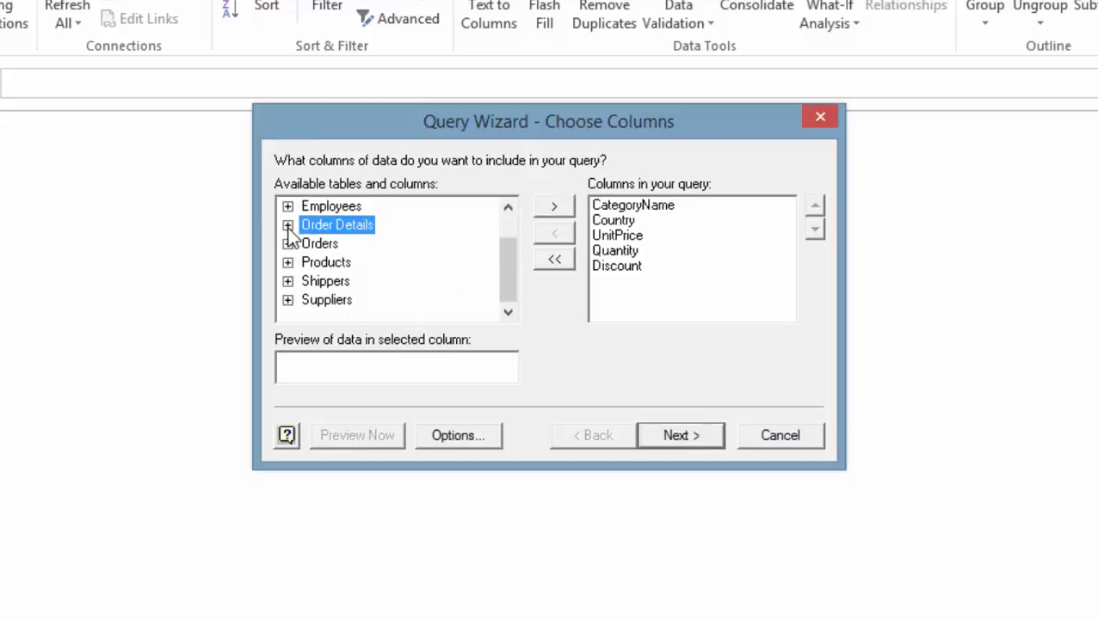
Add the OrderDate column from the Orders table to the query.
{"action": "left_click", "coordinate": [287, 244]}
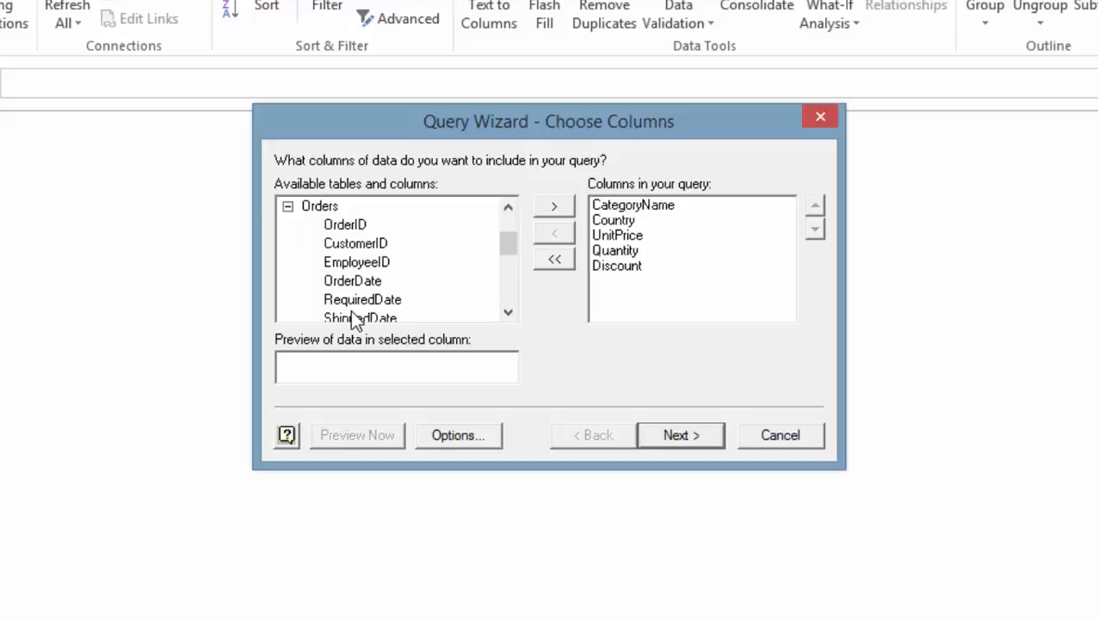
{"action": "left_click", "coordinate": [359, 284]}
{"action": "left_click", "coordinate": [551, 208]}
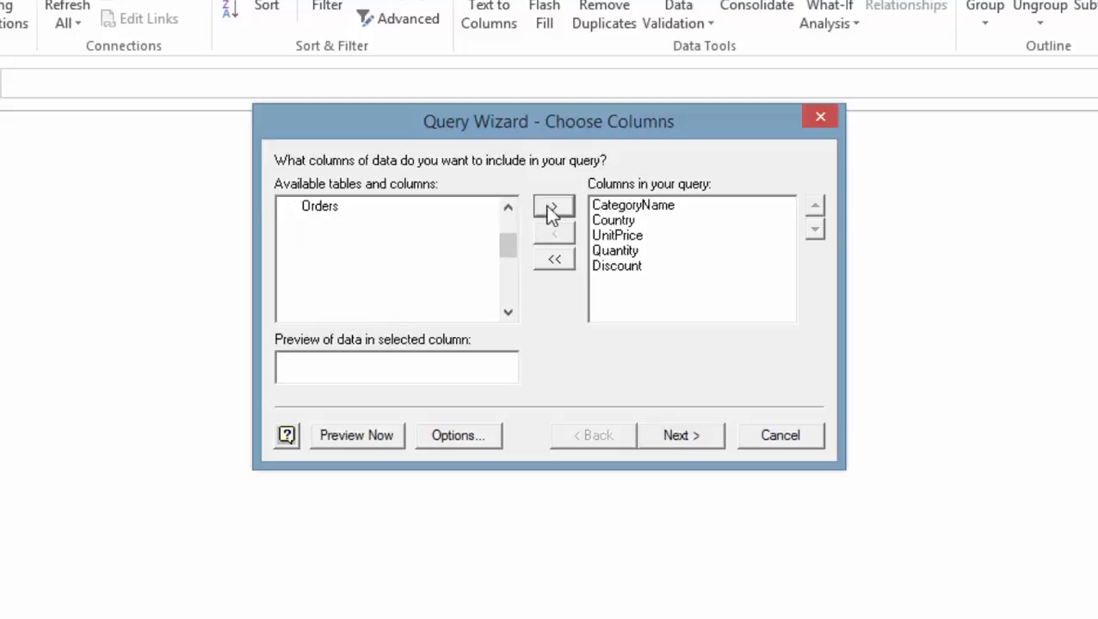
{"action": "left_click", "coordinate": [288, 207]}
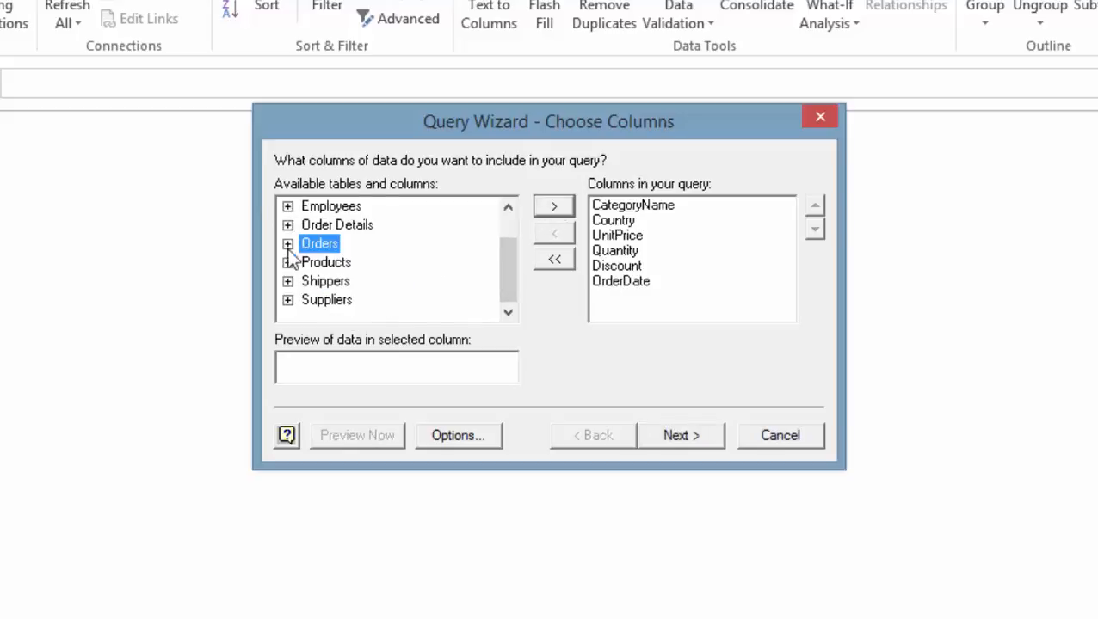
Add the ProductName column from the Products table and complete the column selection.
{"action": "left_click", "coordinate": [287, 261]}
{"action": "left_click", "coordinate": [389, 244]}
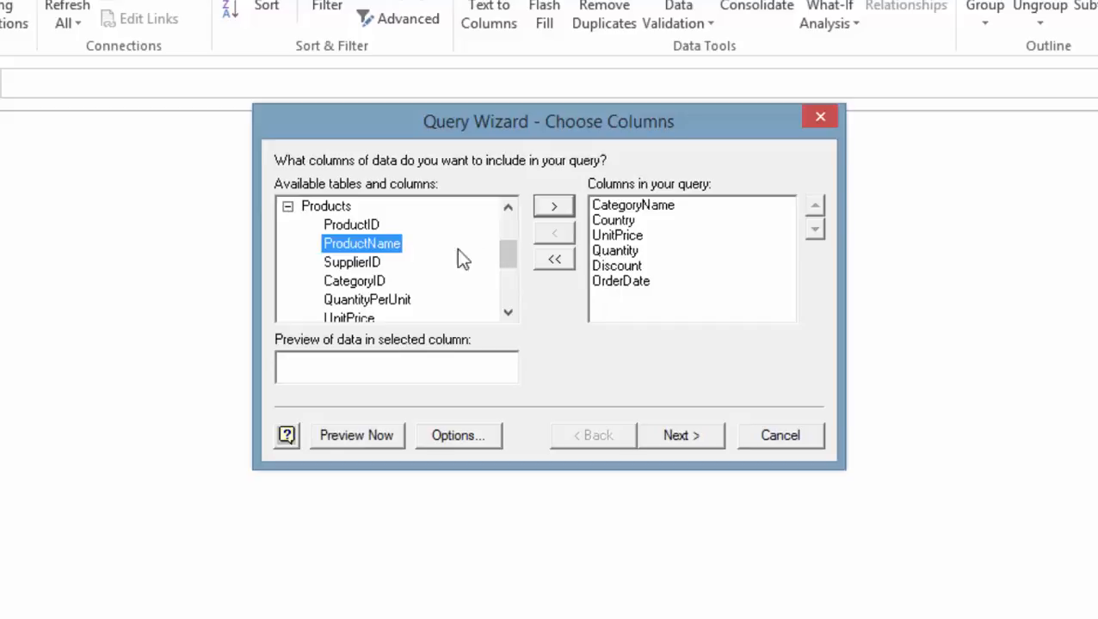
{"action": "left_click", "coordinate": [554, 208]}
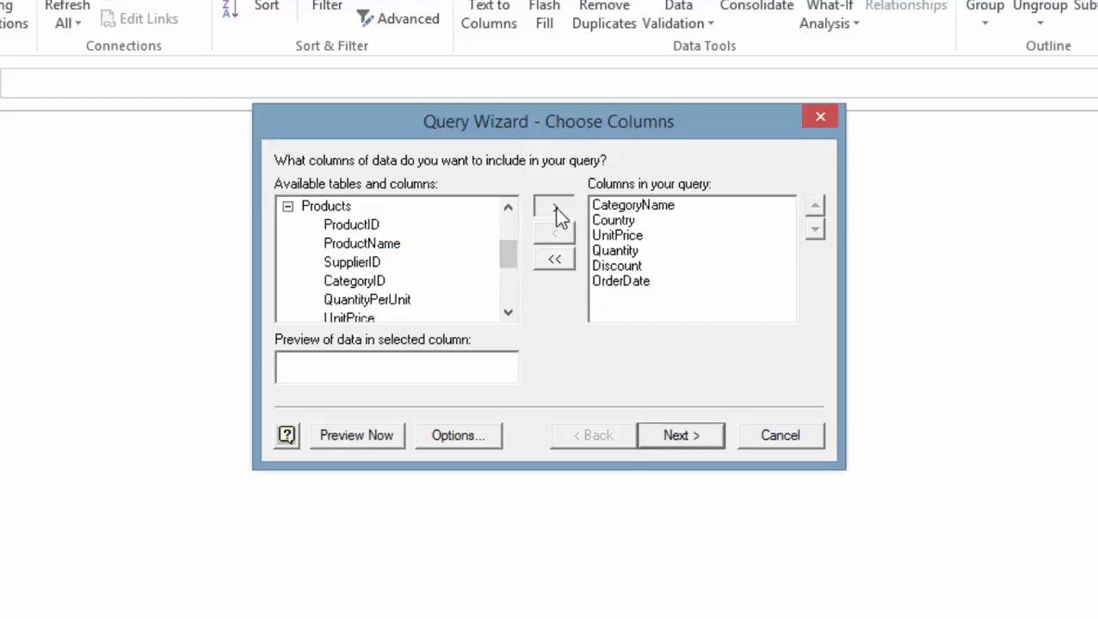
{"action": "left_click", "coordinate": [683, 433]}
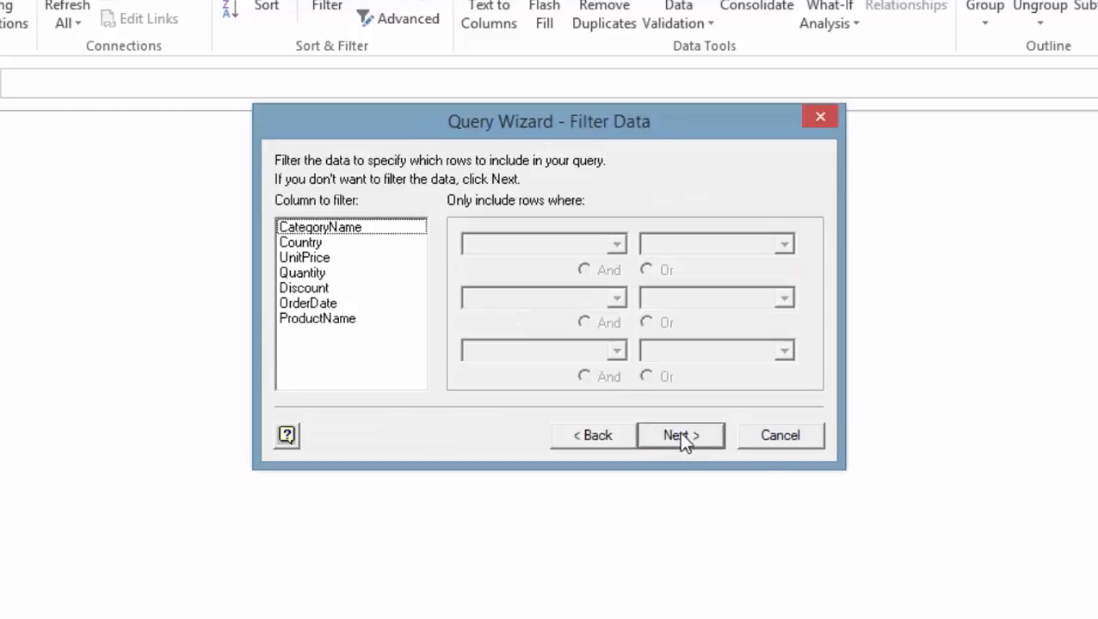
Filter the query to rows where Country equals USA.
{"action": "left_click", "coordinate": [310, 243]}
{"action": "left_click", "coordinate": [617, 243]}
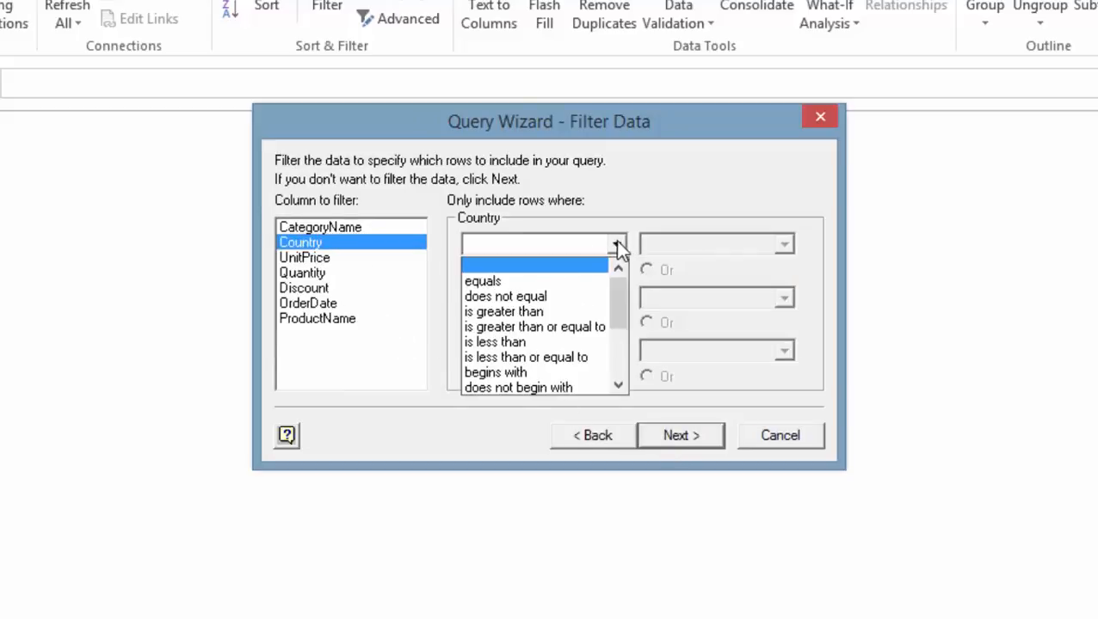
{"action": "left_click", "coordinate": [541, 278]}
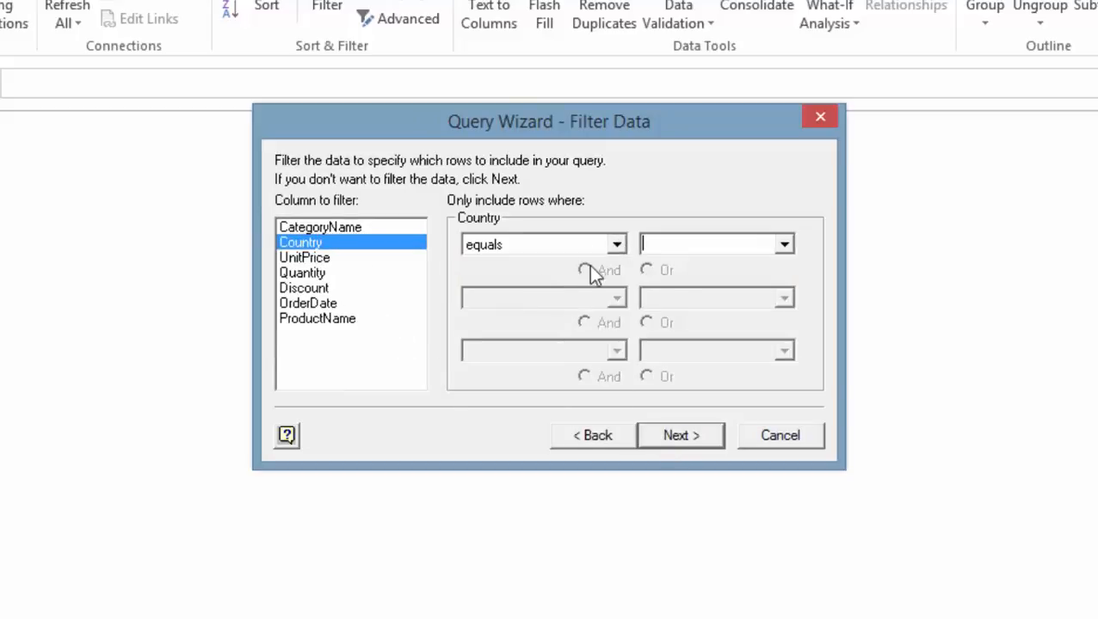
{"action": "left_click", "coordinate": [785, 244]}
{"action": "left_click_drag", "start_coordinate": [790, 291], "coordinate": [788, 382]}
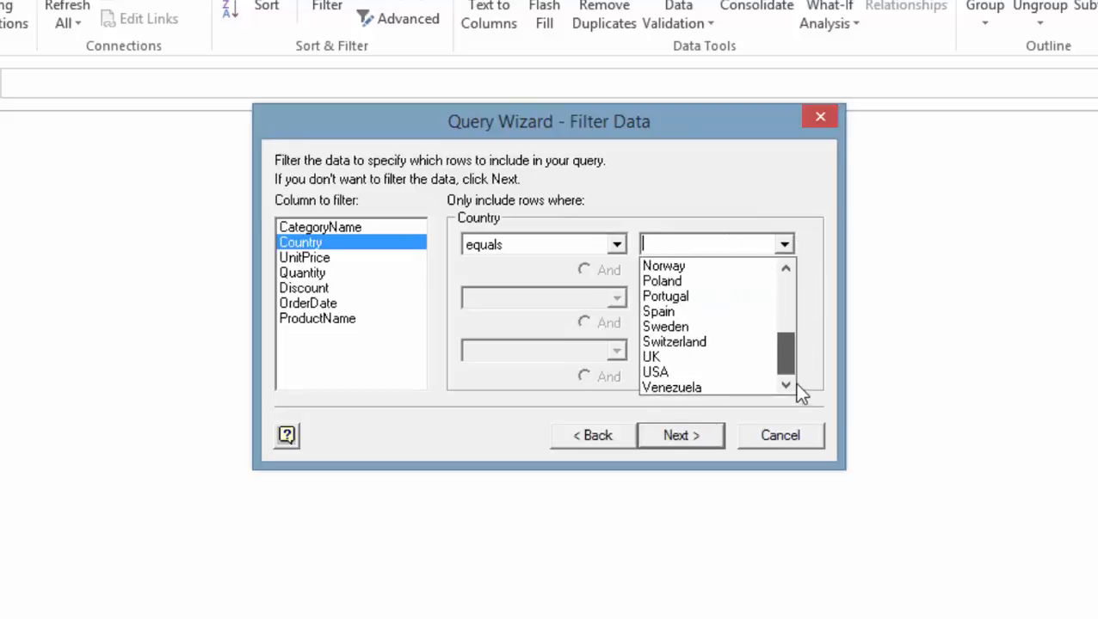
{"action": "left_click", "coordinate": [662, 373]}
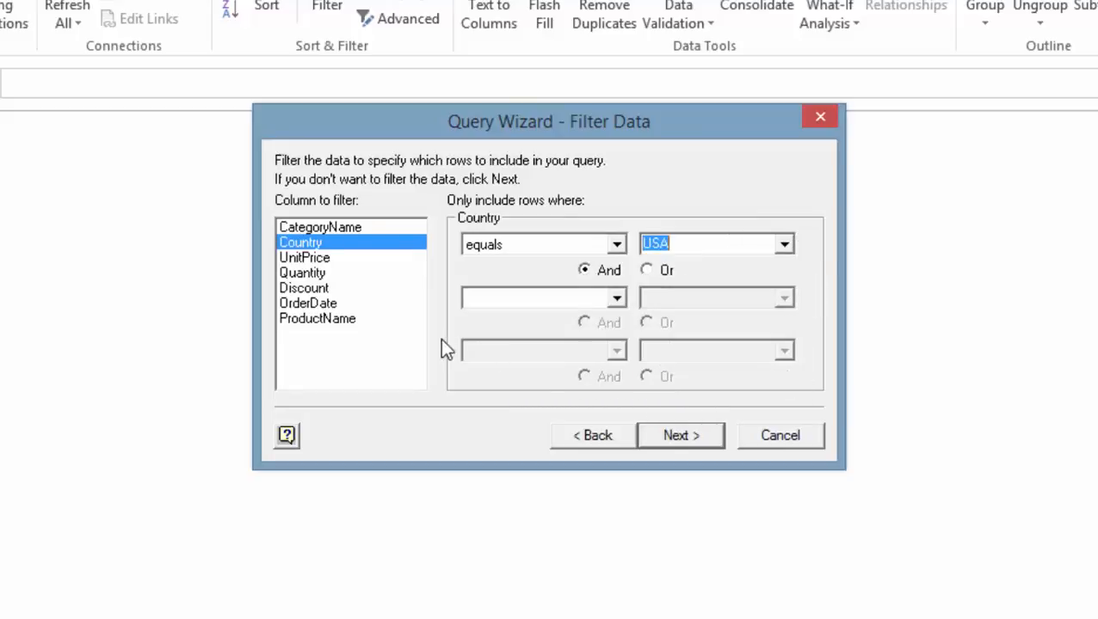
Filter OrderDate to values greater than or equal to 1/1/1998 and complete the filter settings.
{"action": "left_click", "coordinate": [318, 305]}
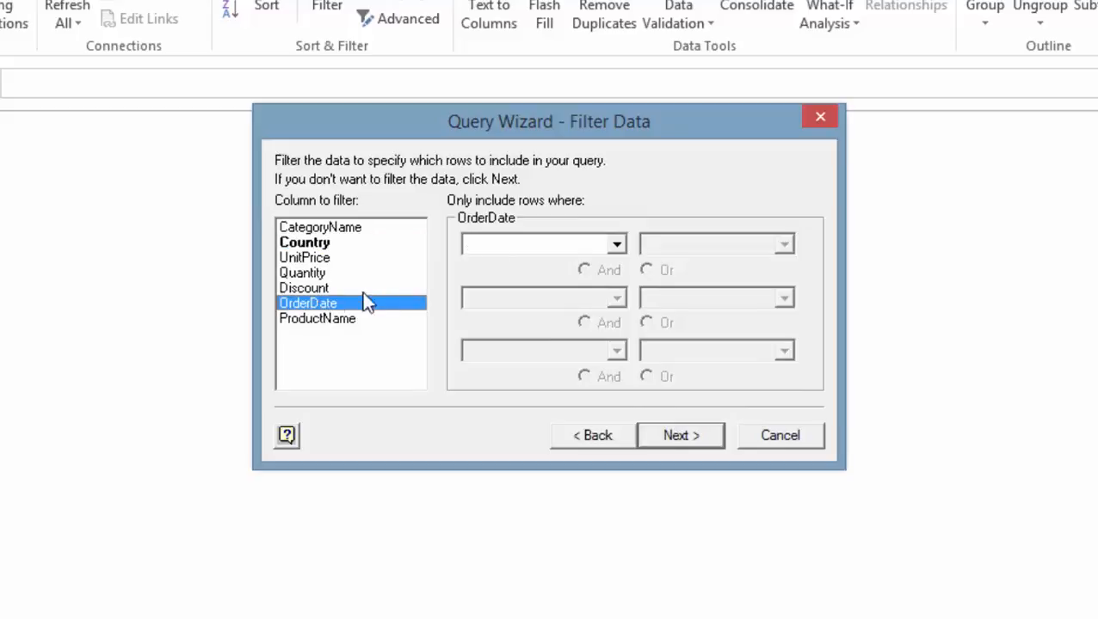
{"action": "left_click", "coordinate": [615, 245]}
{"action": "left_click", "coordinate": [566, 327]}
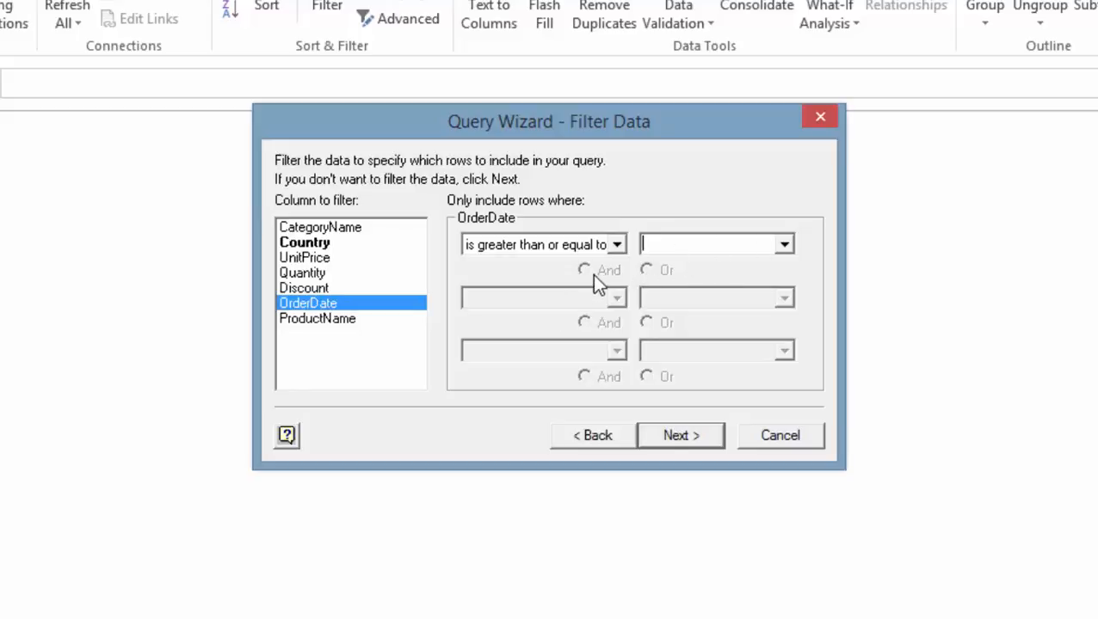
{"action": "type", "text": "1/1/1998"}
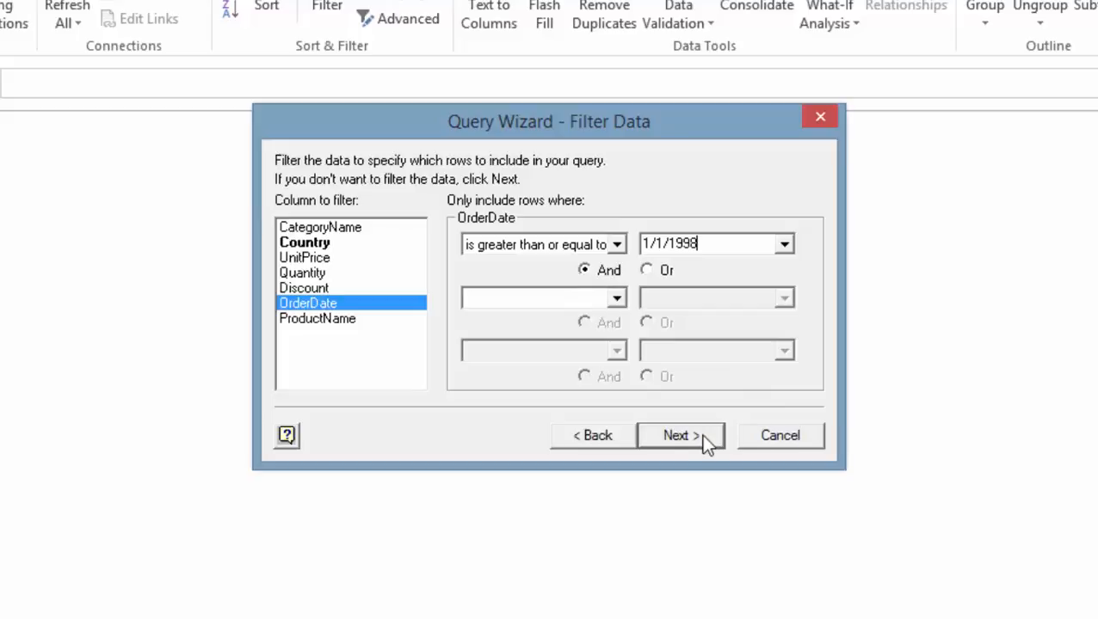
{"action": "left_click", "coordinate": [680, 434]}
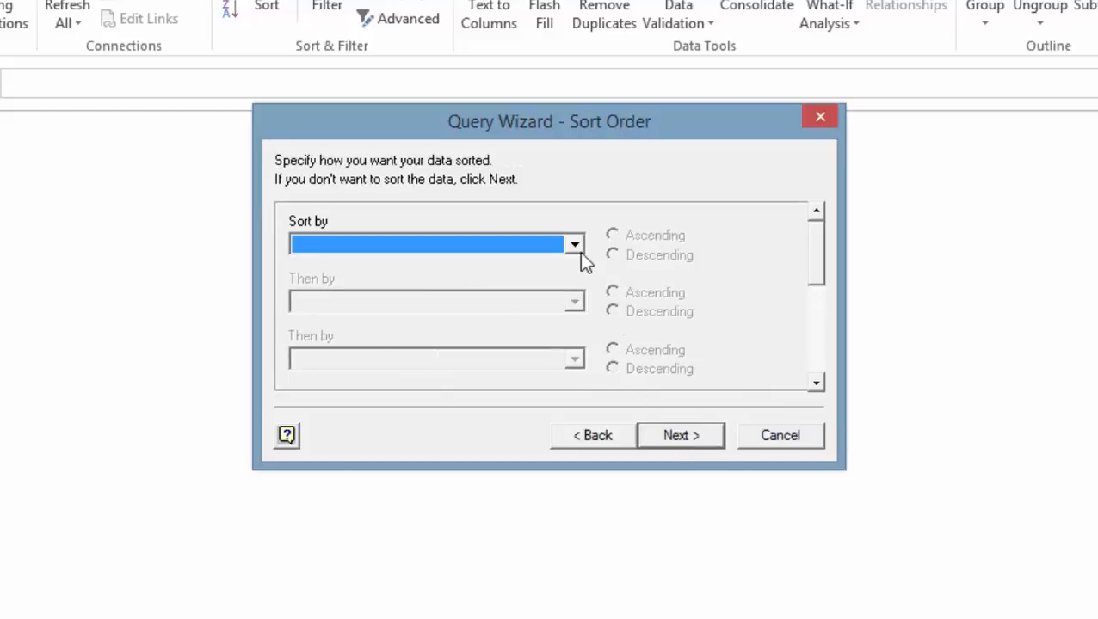
Sort the query by ProductName in ascending order and finish the wizard, returning the data to Excel.
{"action": "left_click", "coordinate": [574, 245]}
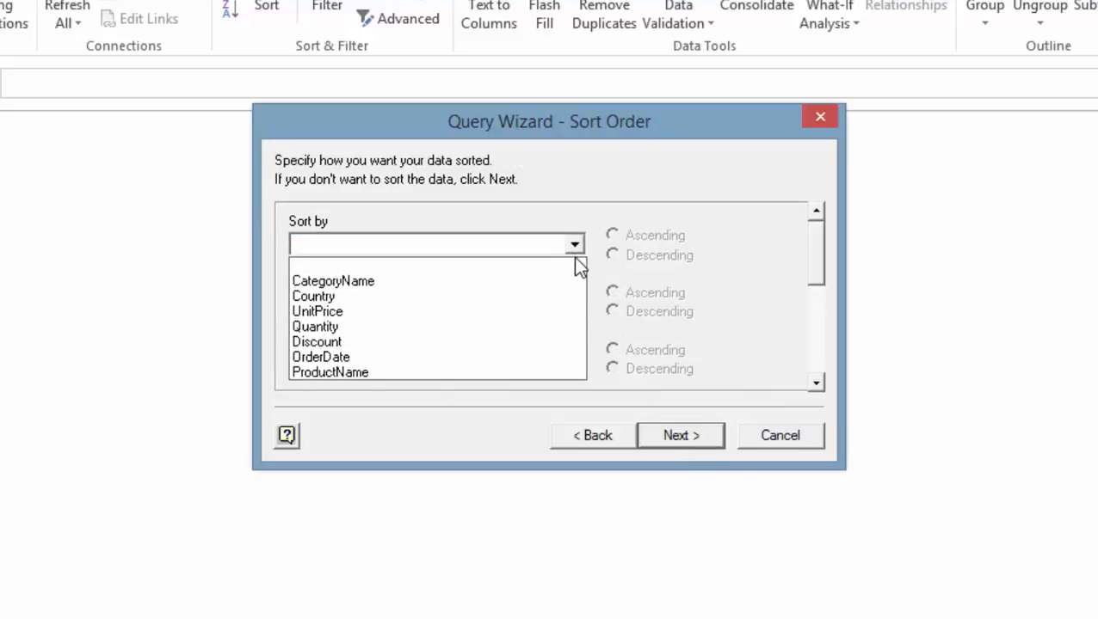
{"action": "left_click", "coordinate": [328, 370]}
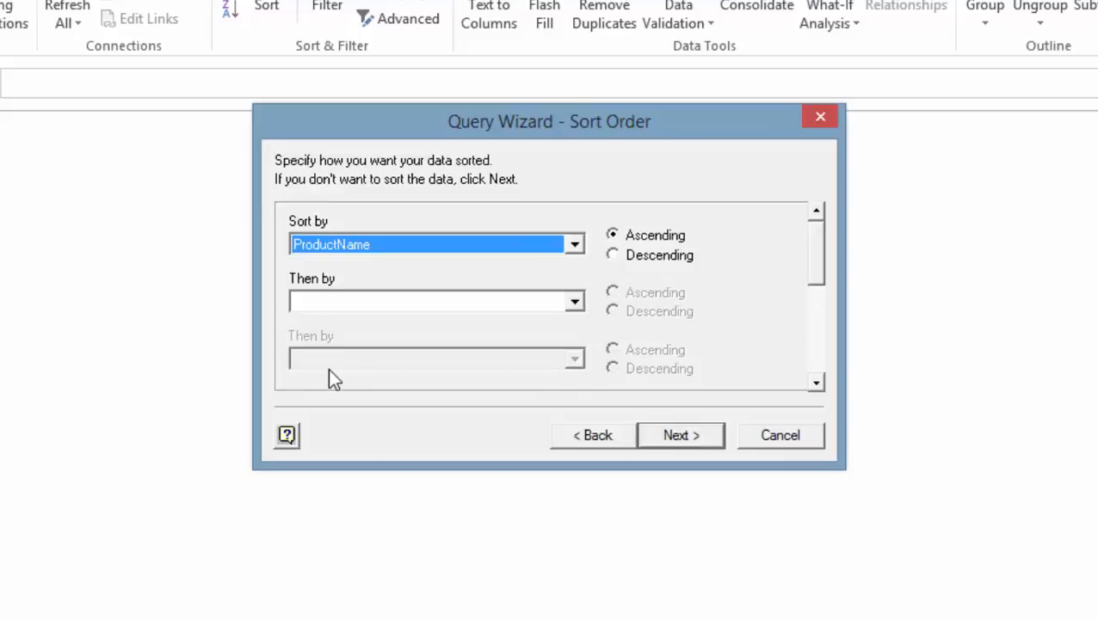
{"action": "left_click", "coordinate": [693, 438]}
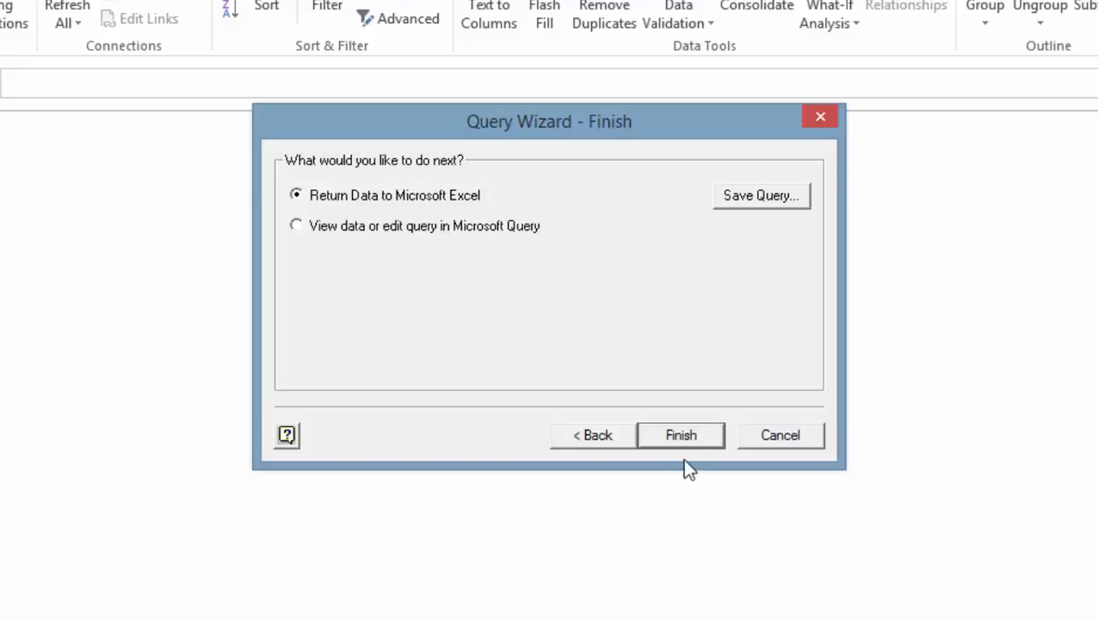
{"action": "left_click", "coordinate": [681, 436]}
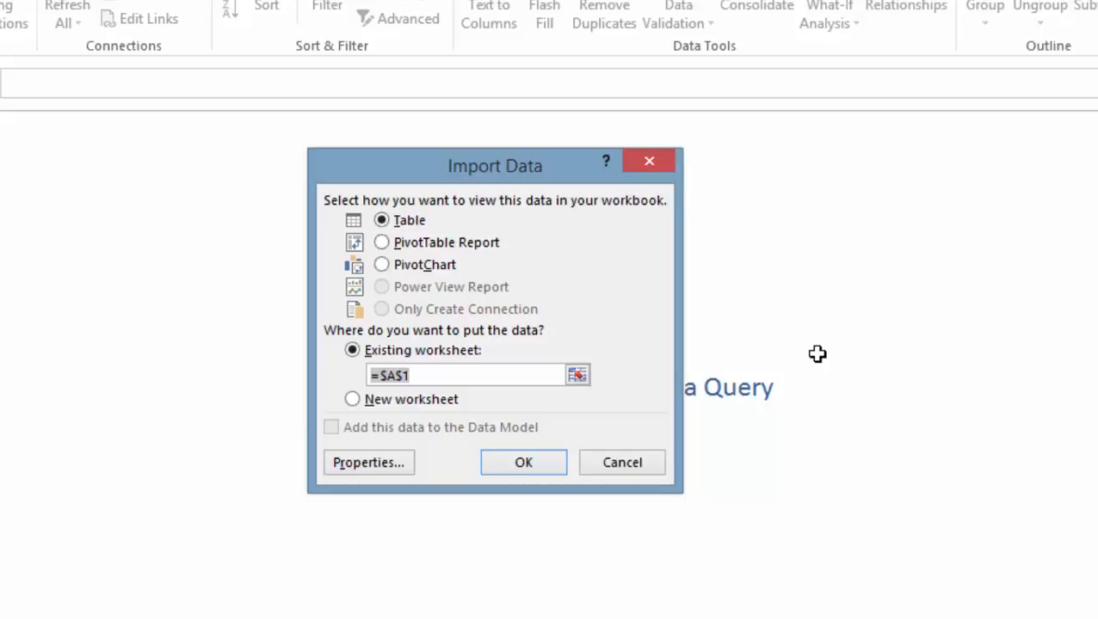
Cancel the data import and start a new Microsoft Query on the Northwind Access data source without the Query Wizard.
{"action": "left_click", "coordinate": [614, 464]}
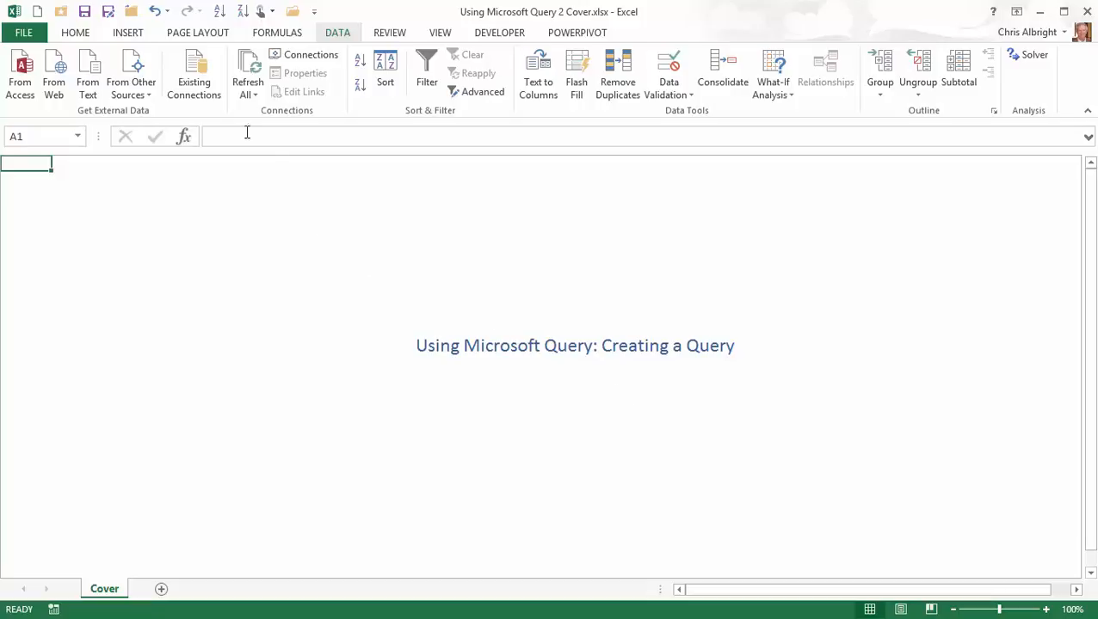
{"action": "left_click", "coordinate": [147, 93]}
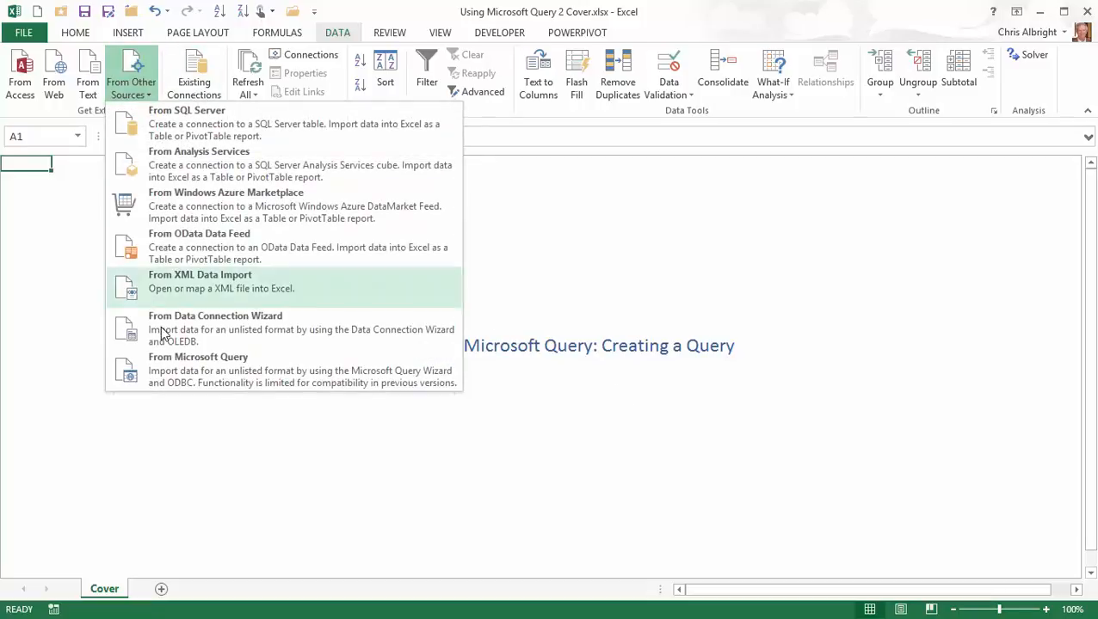
{"action": "left_click", "coordinate": [176, 363]}
{"action": "left_click", "coordinate": [457, 331]}
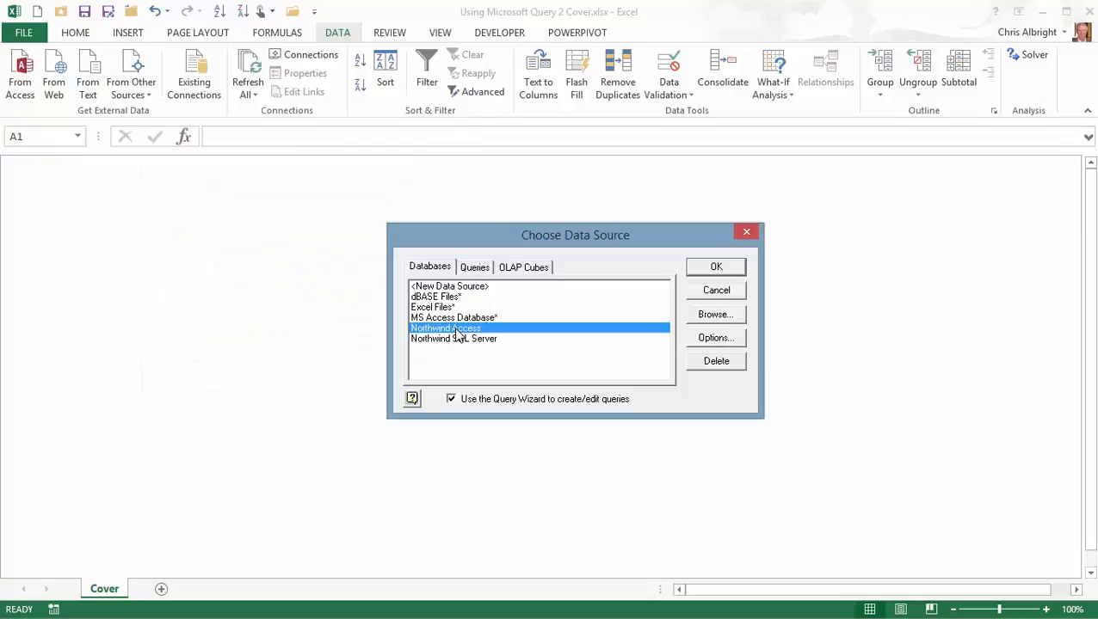
{"action": "left_click", "coordinate": [451, 400]}
{"action": "left_click", "coordinate": [716, 266]}
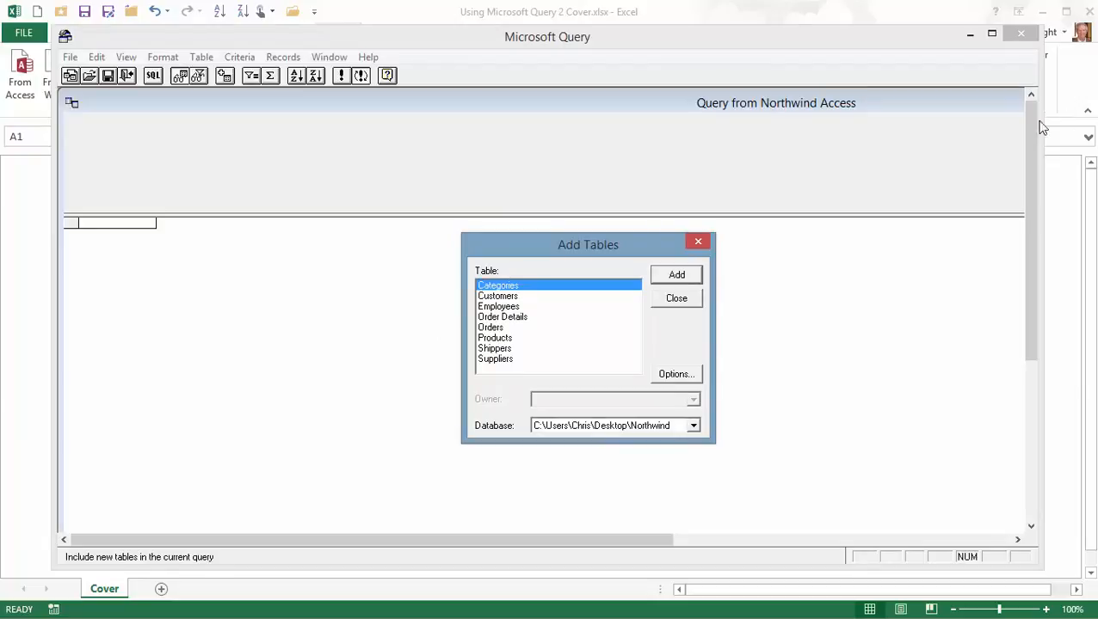
Add the Categories, Customers, Order Details, Orders and Products tables to the query and close the table list.
{"action": "left_click", "coordinate": [667, 282]}
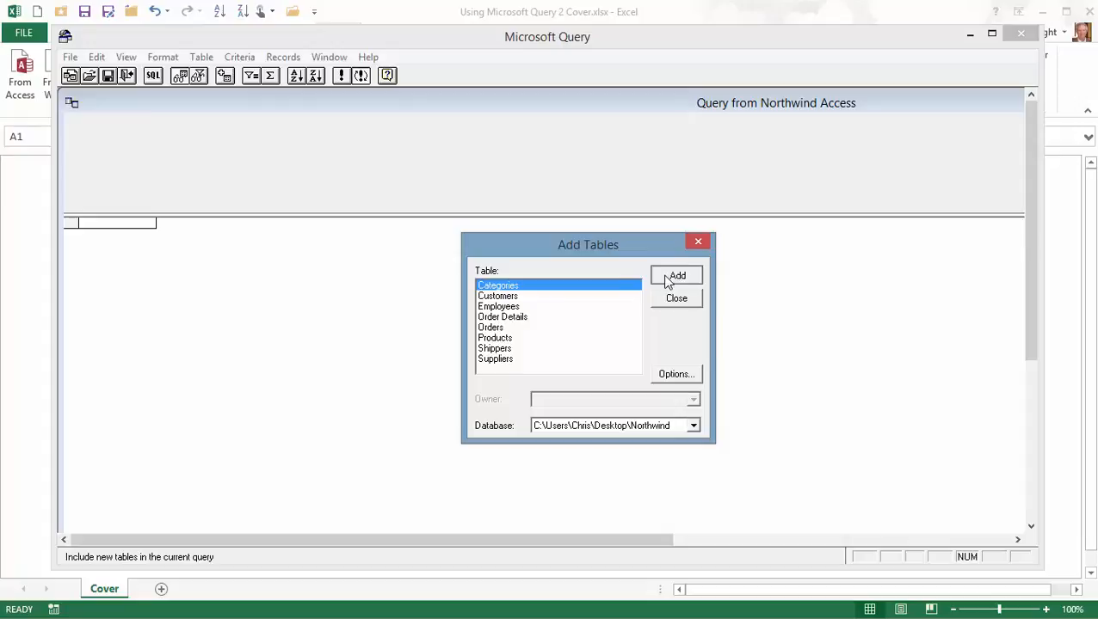
{"action": "left_click", "coordinate": [481, 296]}
{"action": "left_click", "coordinate": [678, 277]}
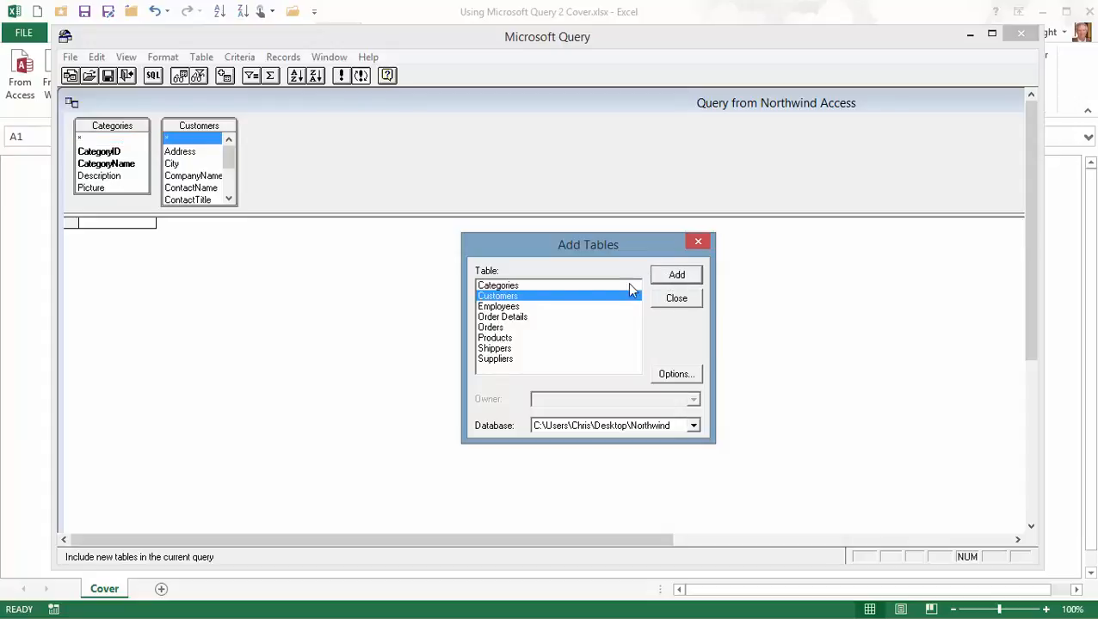
{"action": "left_click", "coordinate": [501, 318]}
{"action": "left_click", "coordinate": [667, 283]}
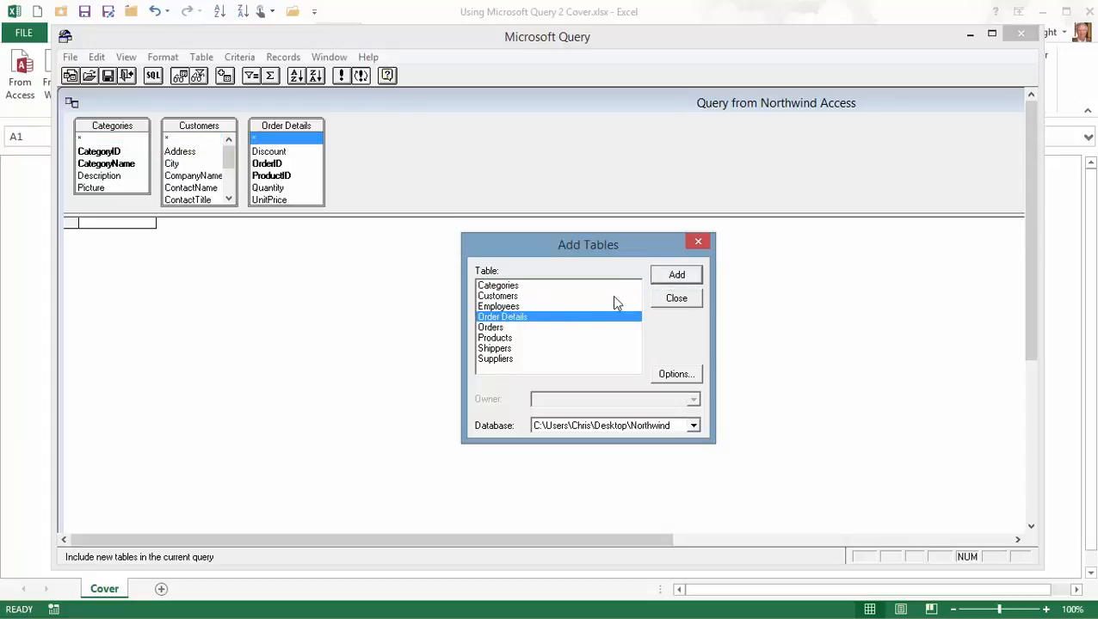
{"action": "left_click", "coordinate": [504, 328]}
{"action": "left_click", "coordinate": [693, 274]}
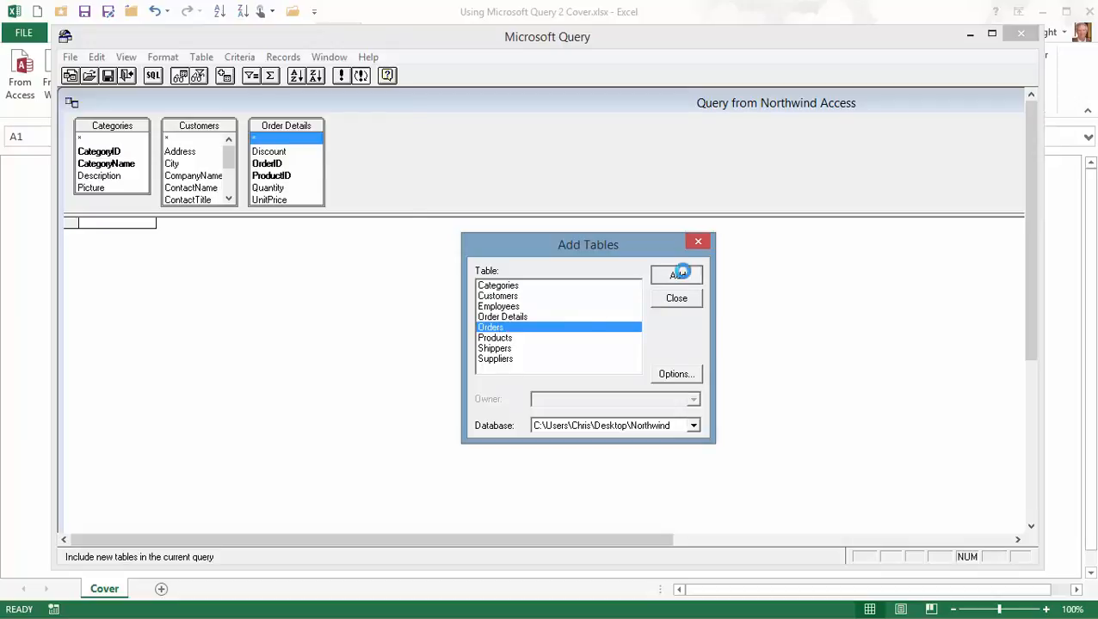
{"action": "left_click", "coordinate": [507, 338]}
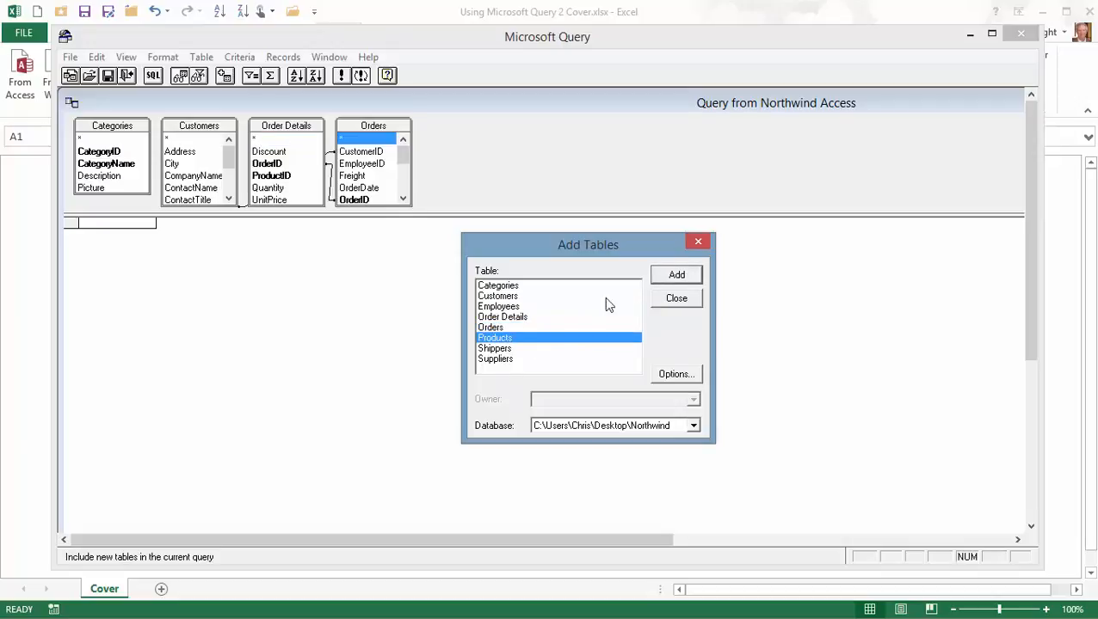
{"action": "left_click", "coordinate": [679, 275]}
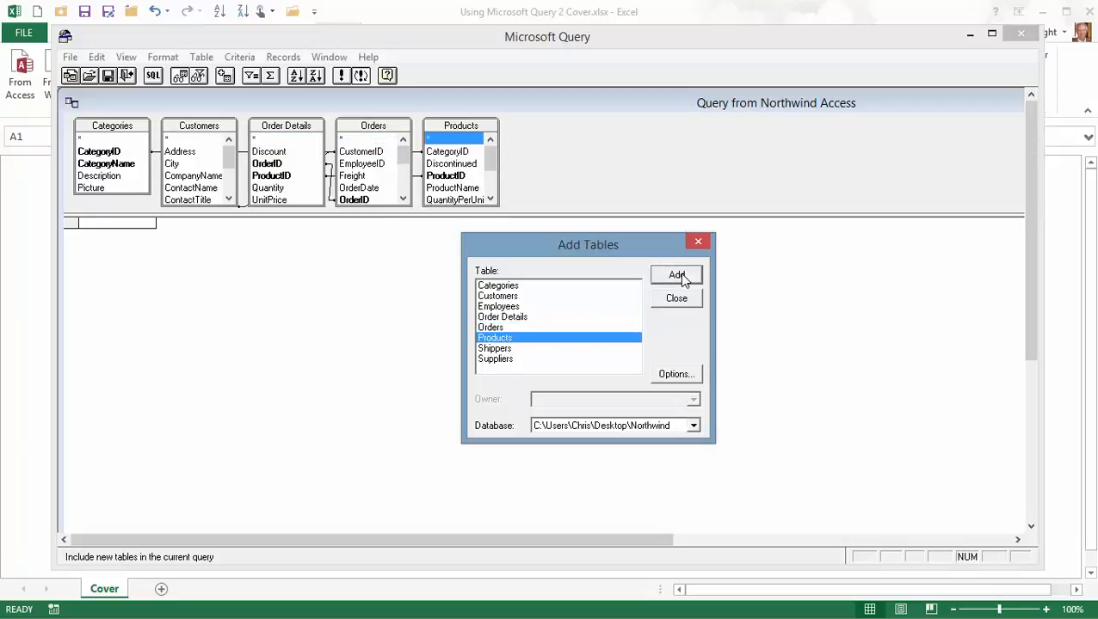
{"action": "left_click", "coordinate": [698, 245]}
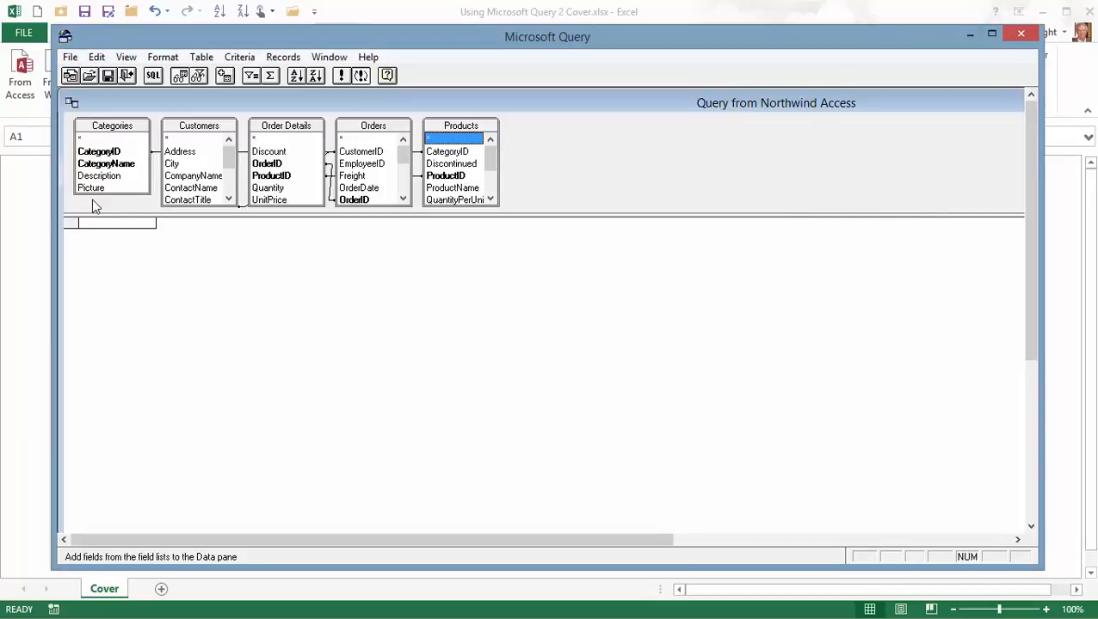
Add the CategoryName, Quantity, UnitPrice, Discount, OrderDate and ProductName fields to the query results.
{"action": "double_click", "coordinate": [108, 164]}
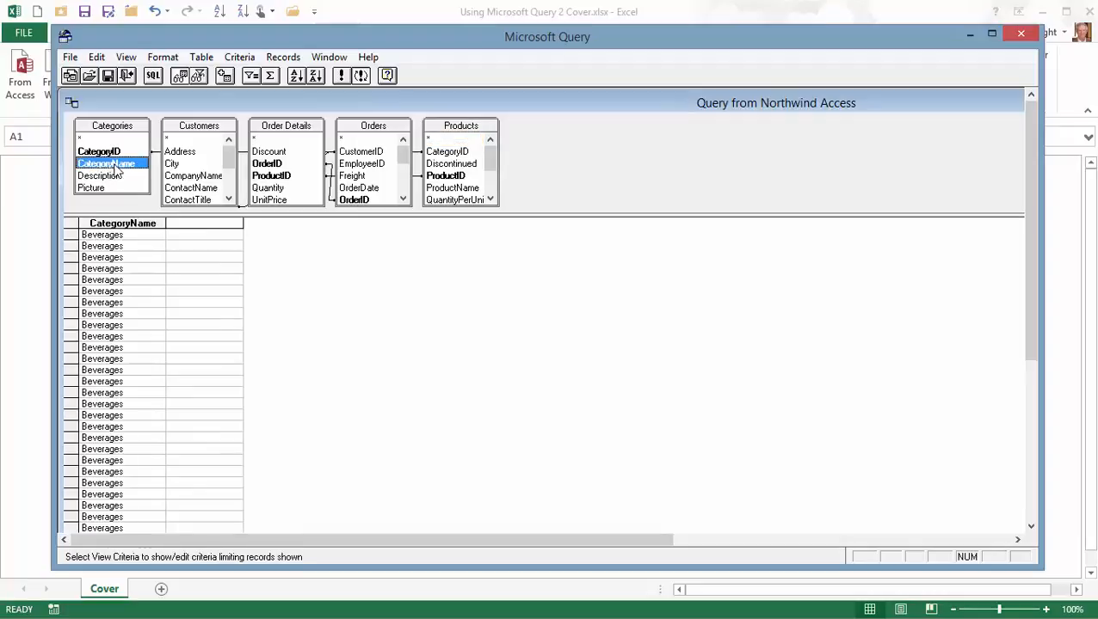
{"action": "scroll", "coordinate": [198, 172], "scroll_direction": "down", "scroll_amount": 1}
{"action": "double_click", "coordinate": [267, 188]}
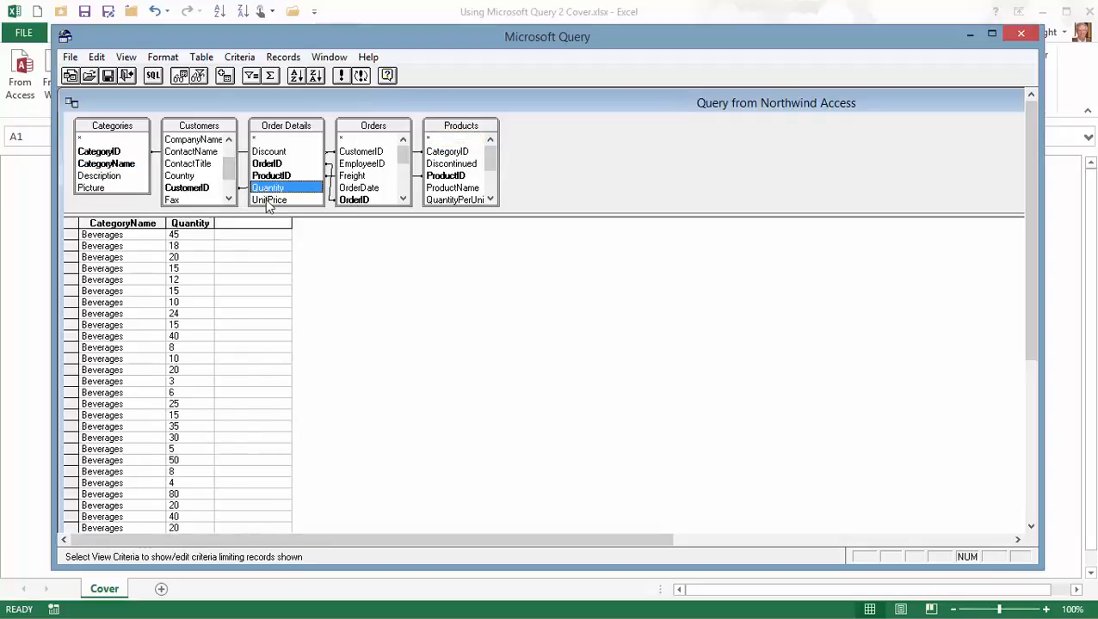
{"action": "double_click", "coordinate": [266, 200]}
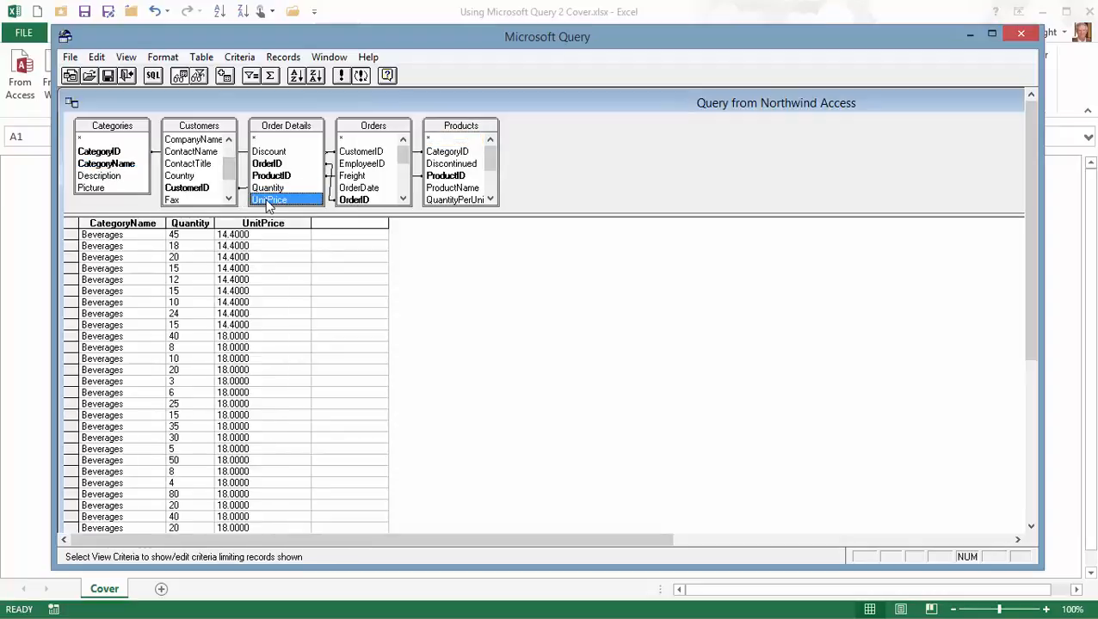
{"action": "left_click", "coordinate": [275, 154]}
{"action": "double_click", "coordinate": [275, 153]}
{"action": "double_click", "coordinate": [361, 188]}
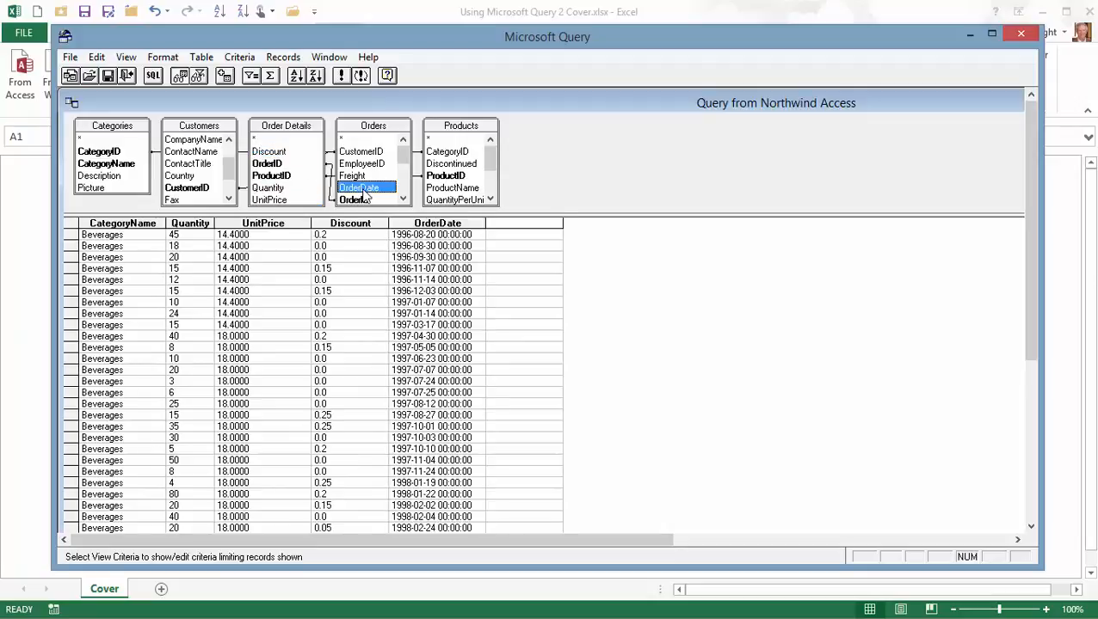
{"action": "double_click", "coordinate": [456, 187]}
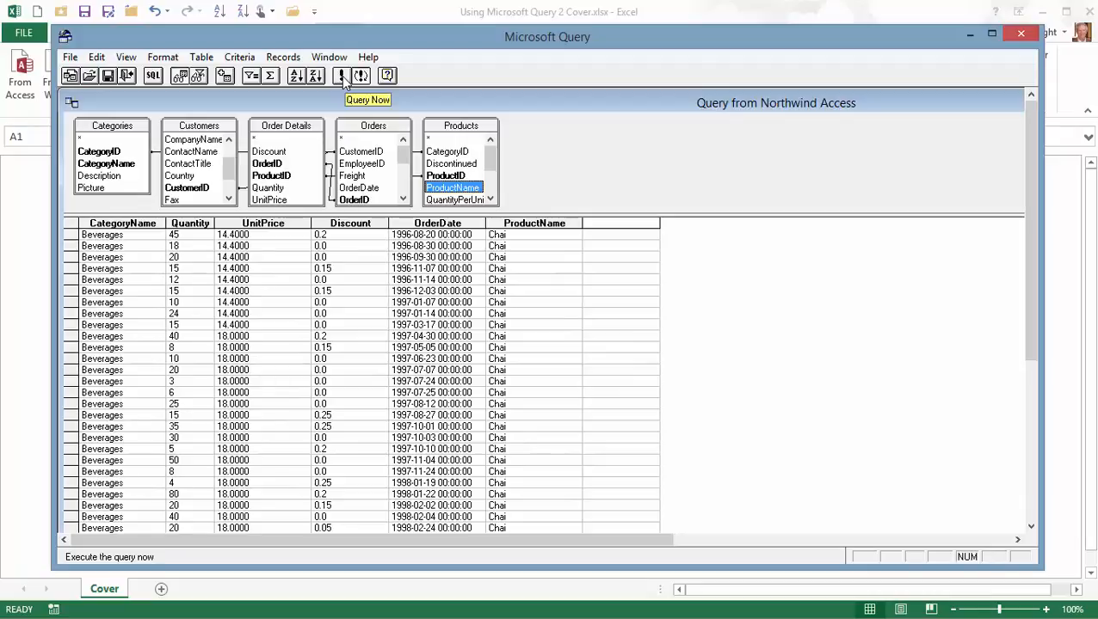
Show the criteria pane and add a criterion limiting Customers.Country to USA.
{"action": "left_click", "coordinate": [127, 60]}
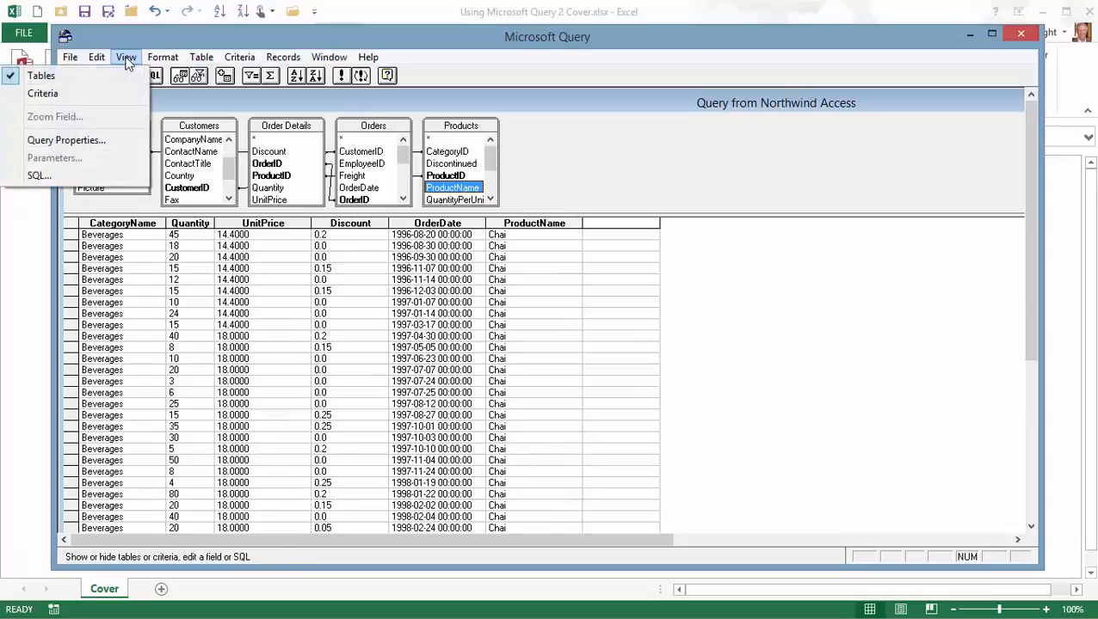
{"action": "left_click", "coordinate": [101, 95]}
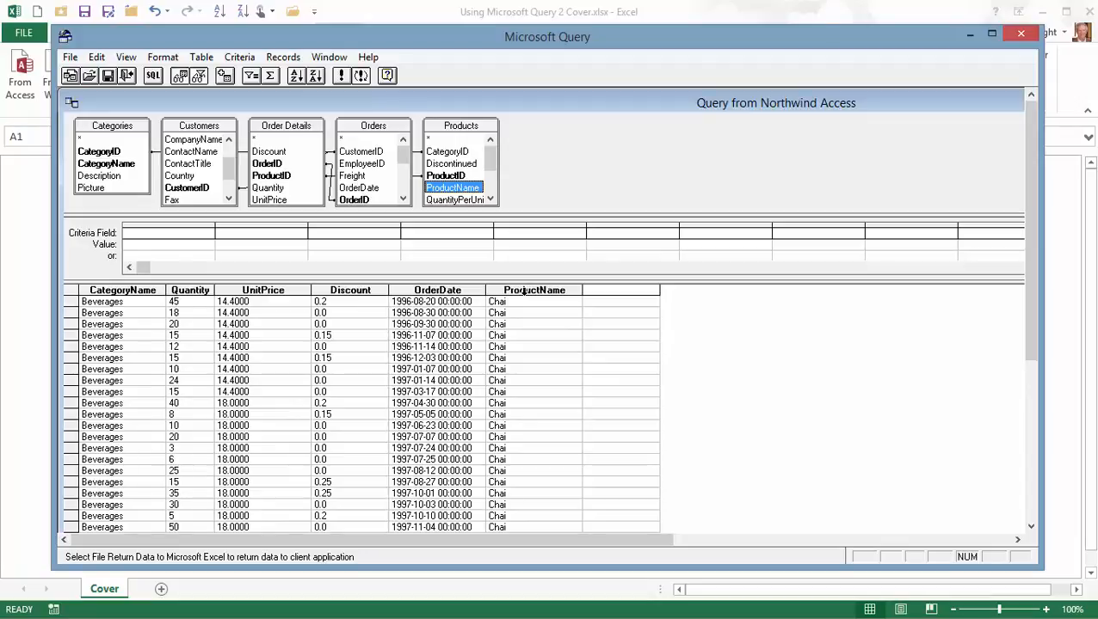
{"action": "left_click", "coordinate": [203, 233]}
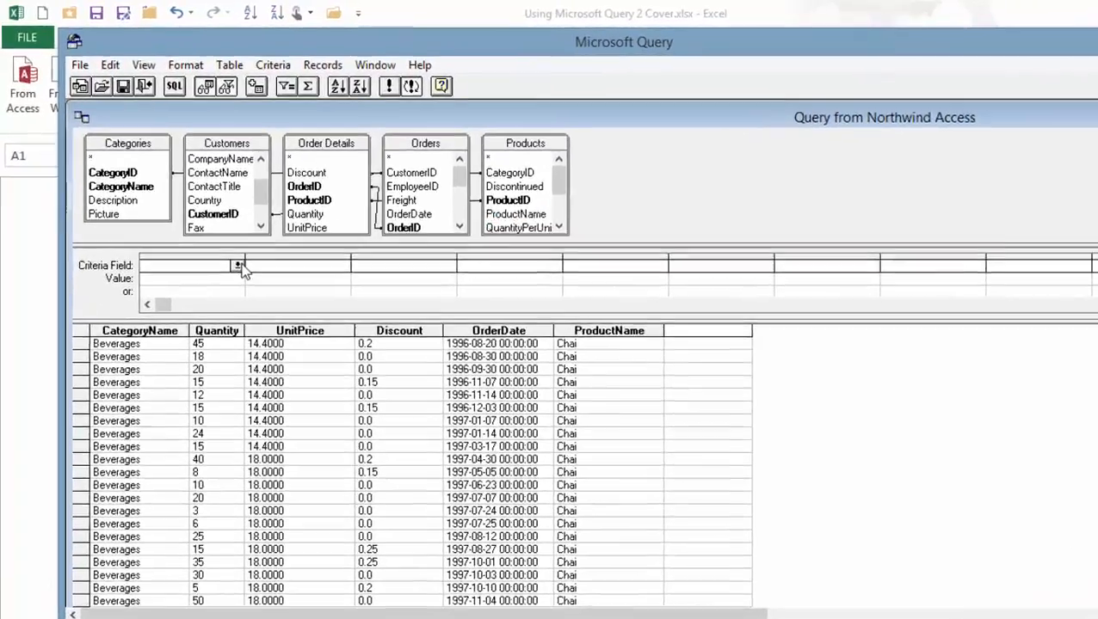
{"action": "left_click", "coordinate": [207, 232]}
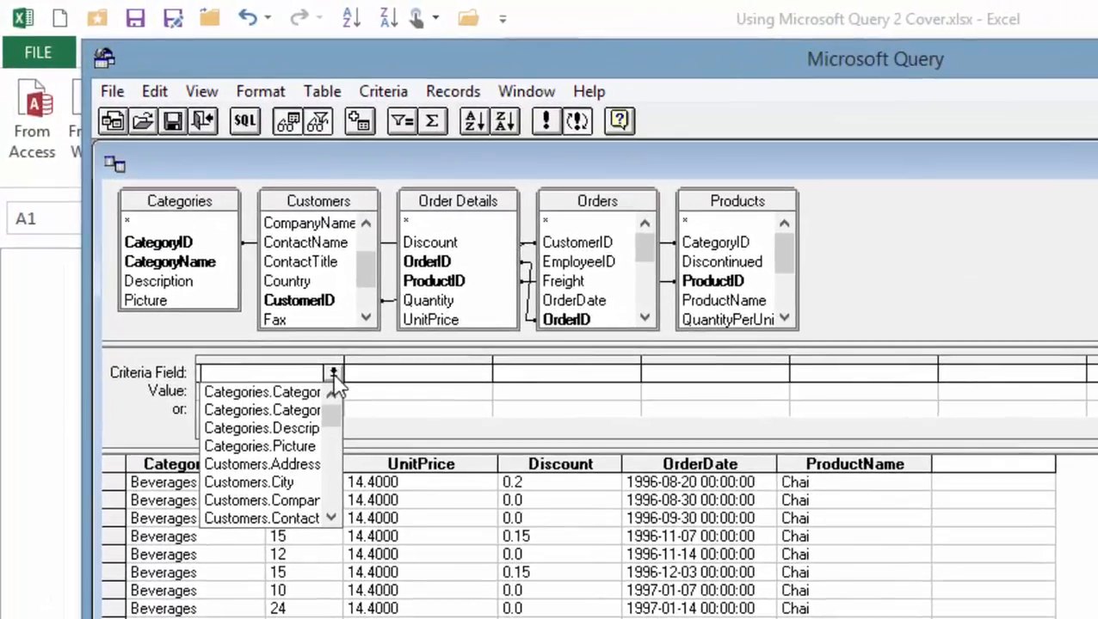
{"action": "scroll", "coordinate": [333, 392], "scroll_direction": "down", "scroll_amount": 3}
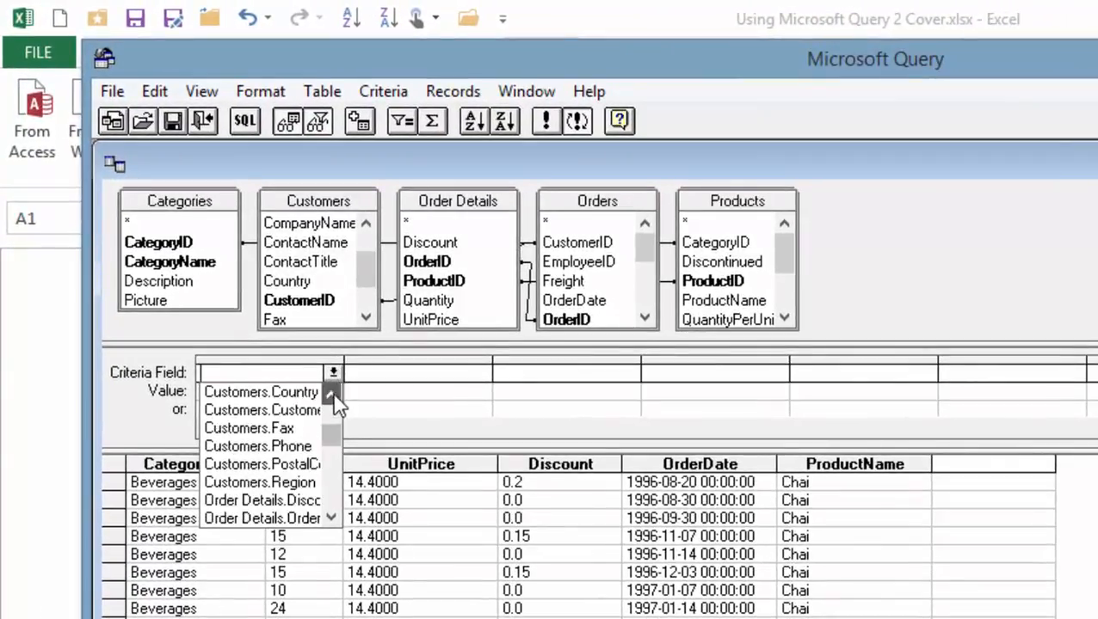
{"action": "left_click", "coordinate": [297, 389]}
{"action": "left_click", "coordinate": [260, 392]}
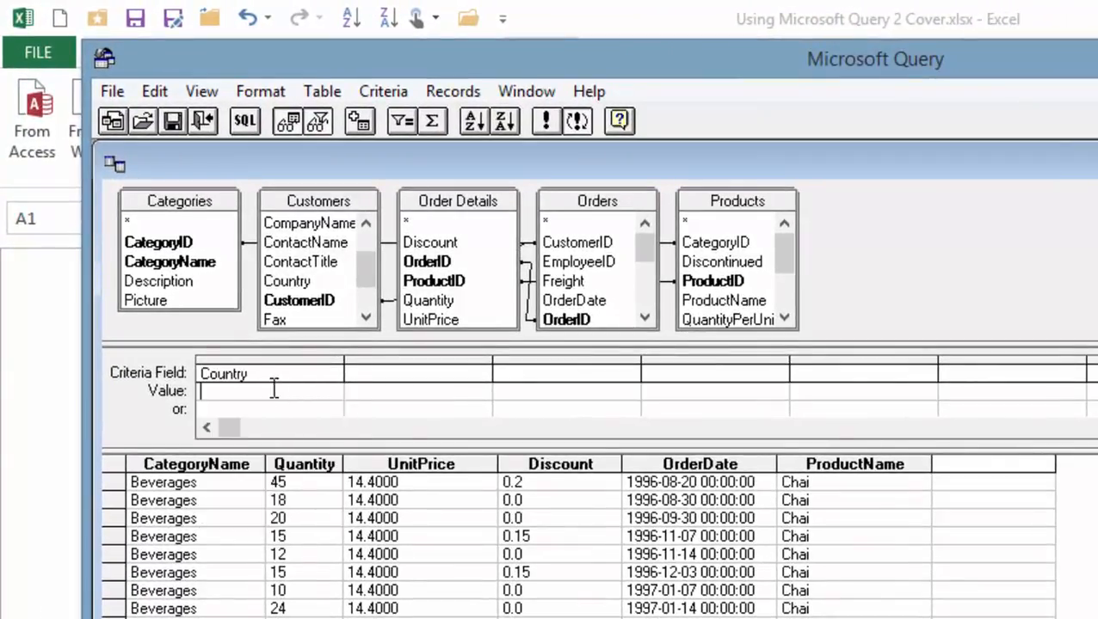
{"action": "type", "text": "USA"}
Add an Orders.OrderDate criterion of Between 1/1/1998 and 12/31/1998, and widen its column to fit the full expression.
{"action": "left_click", "coordinate": [384, 375]}
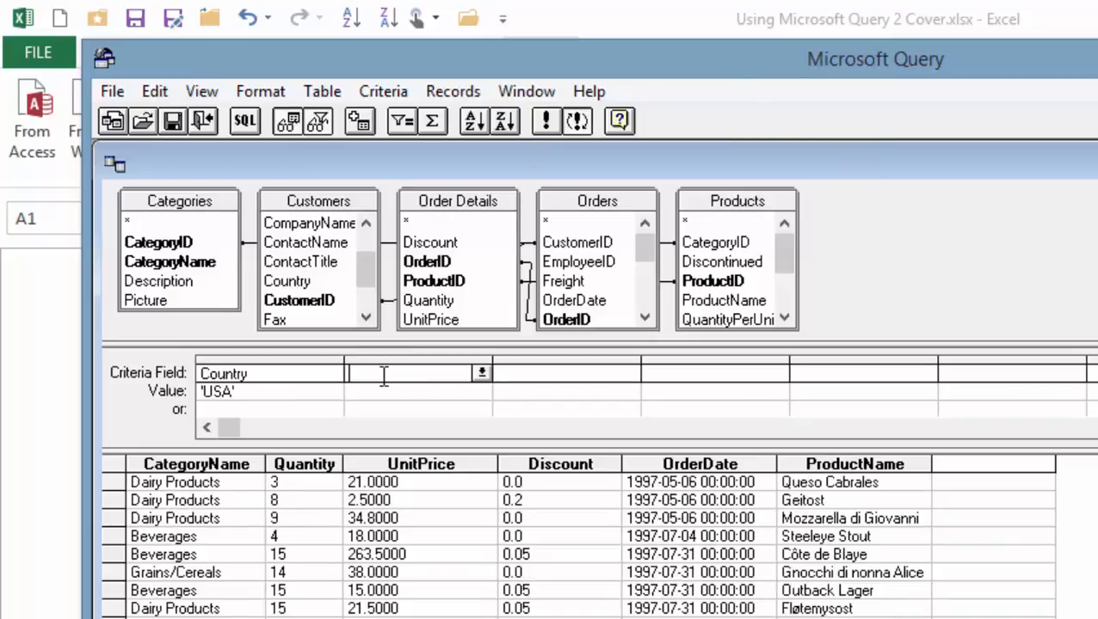
{"action": "left_click", "coordinate": [481, 372]}
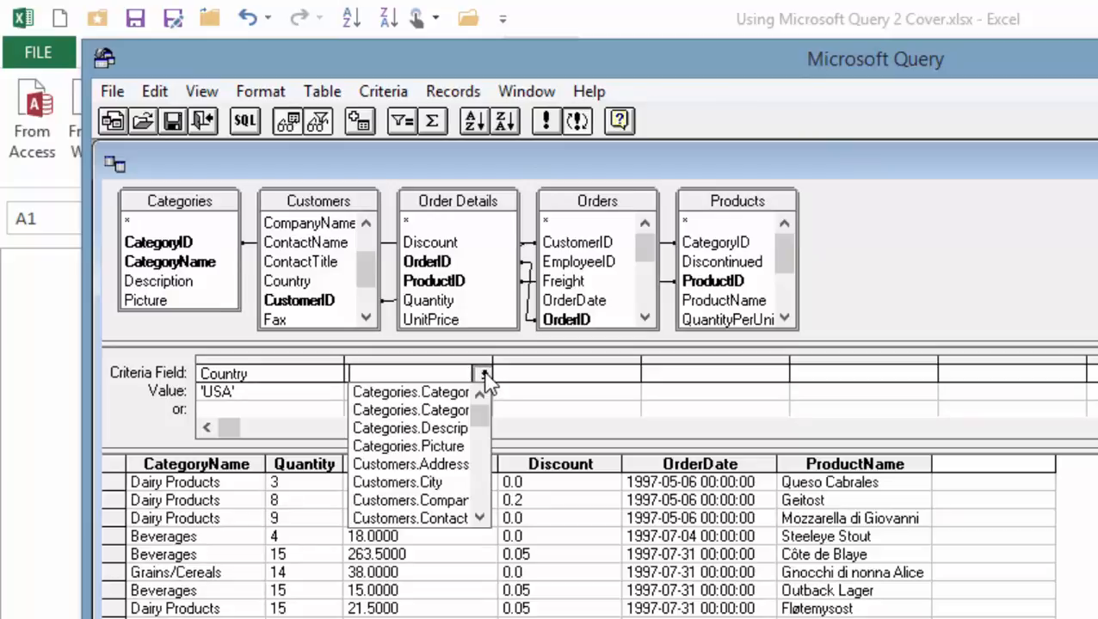
{"action": "scroll", "coordinate": [481, 495], "scroll_direction": "down", "scroll_amount": 3}
{"action": "scroll", "coordinate": [482, 503], "scroll_direction": "down", "scroll_amount": 3}
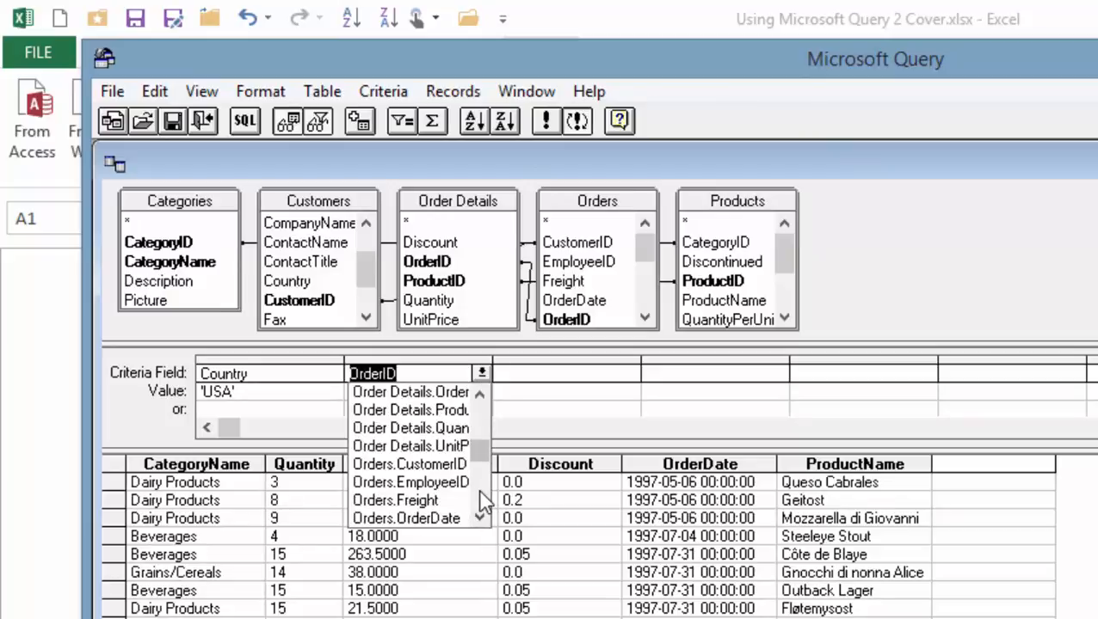
{"action": "left_click", "coordinate": [433, 519]}
{"action": "left_click", "coordinate": [368, 392]}
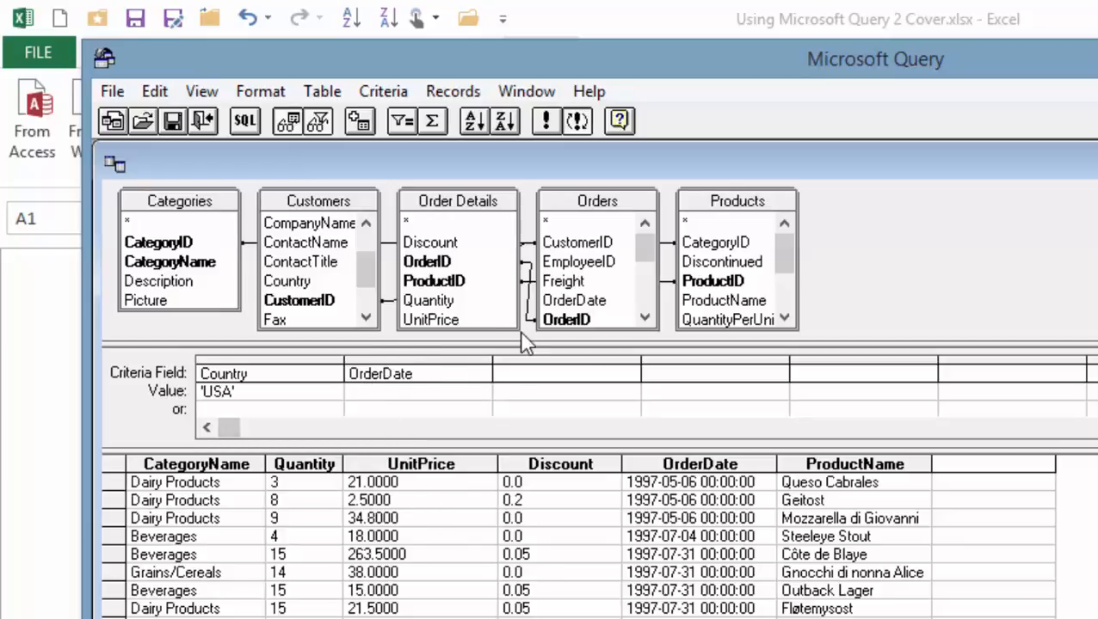
{"action": "type", "text": "Between 1/1/1"}
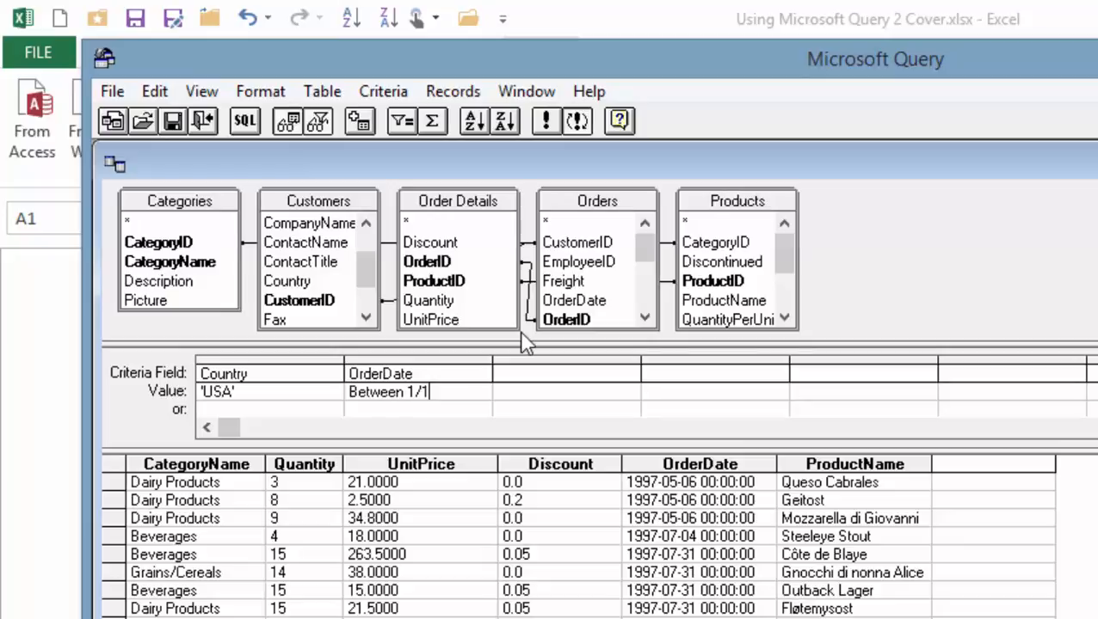
{"action": "type", "text": "998 and 12"}
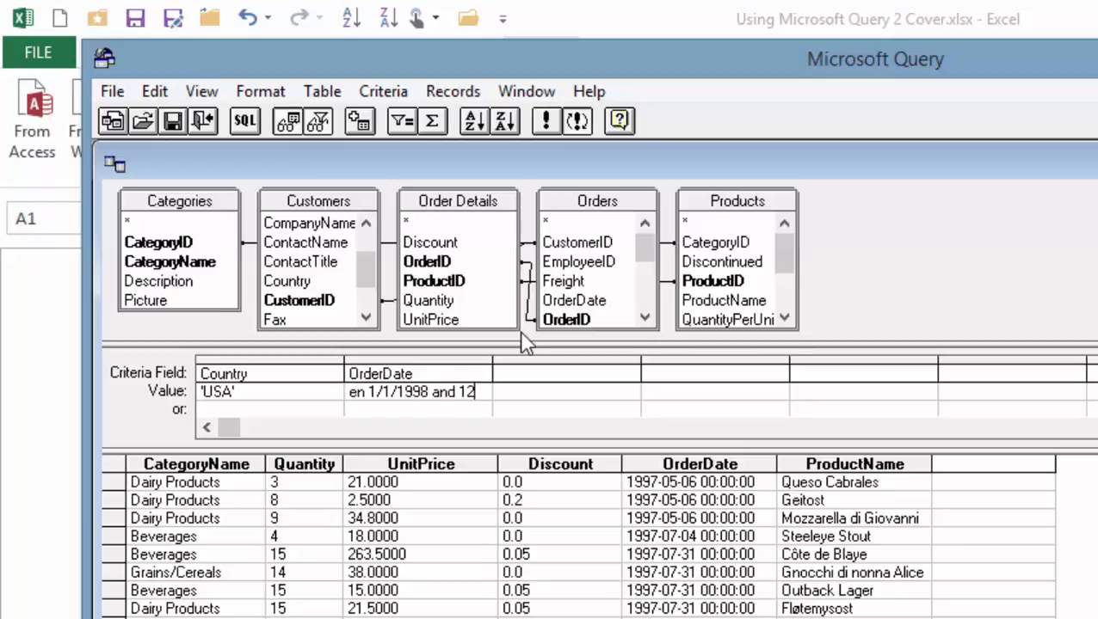
{"action": "type", "text": "/31/1998"}
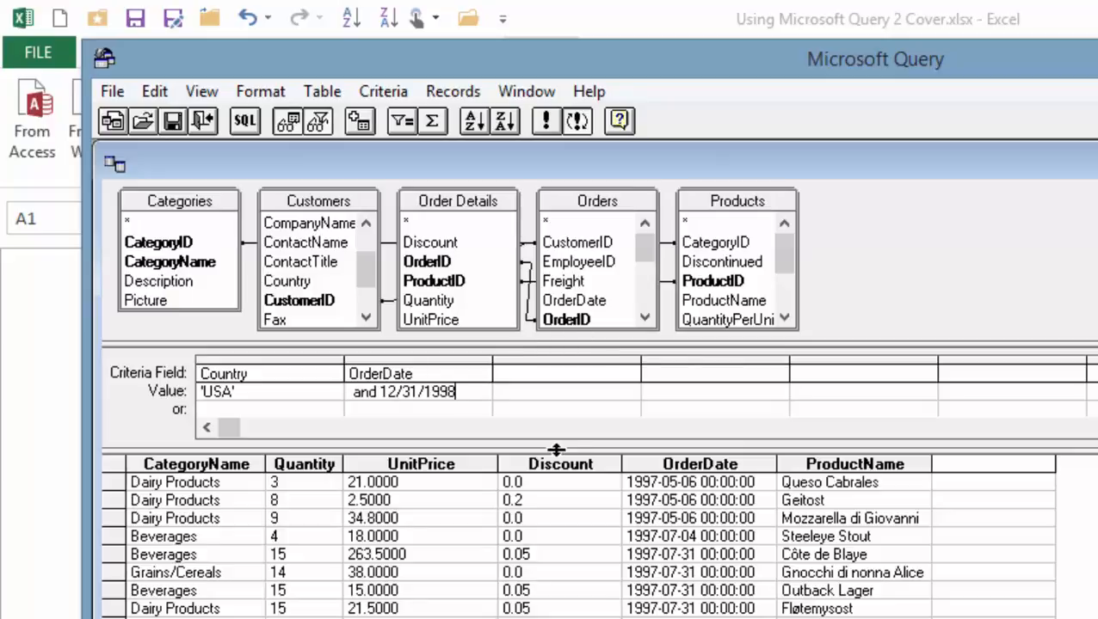
{"action": "key", "text": "Return"}
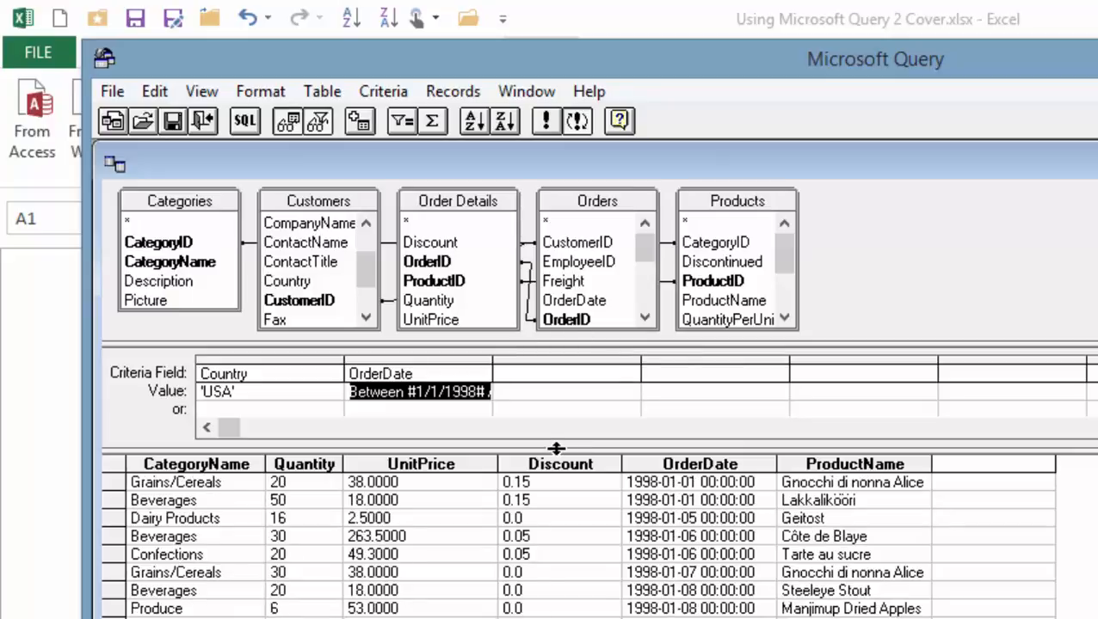
{"action": "left_click_drag", "start_coordinate": [494, 362], "coordinate": [655, 368]}
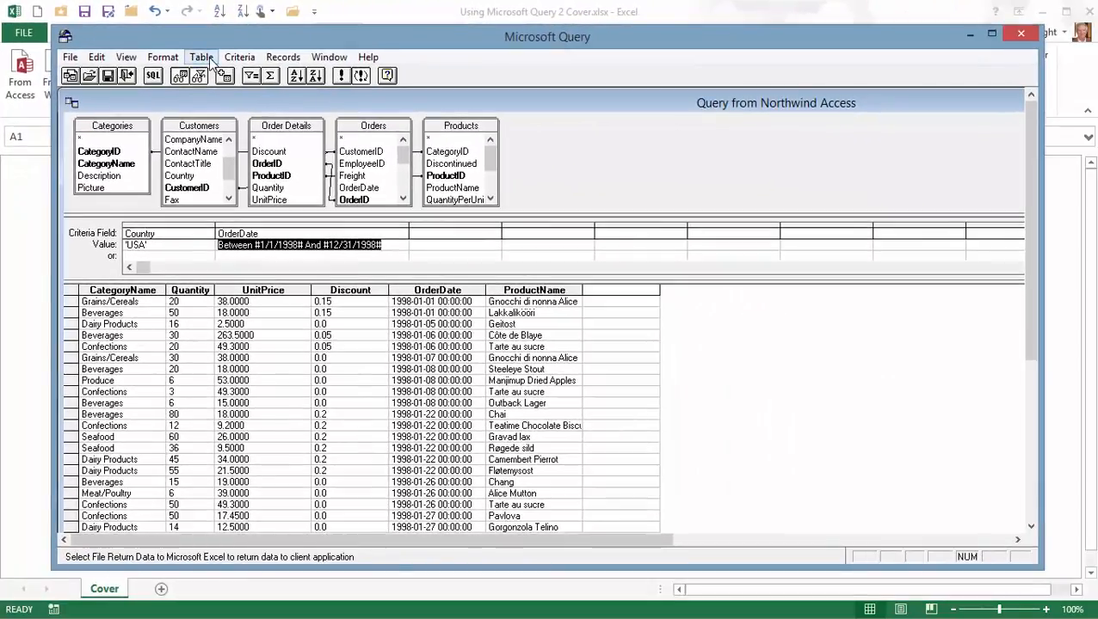
Reopen the list for adding tables and set its options to show views along with tables.
{"action": "left_click", "coordinate": [203, 57]}
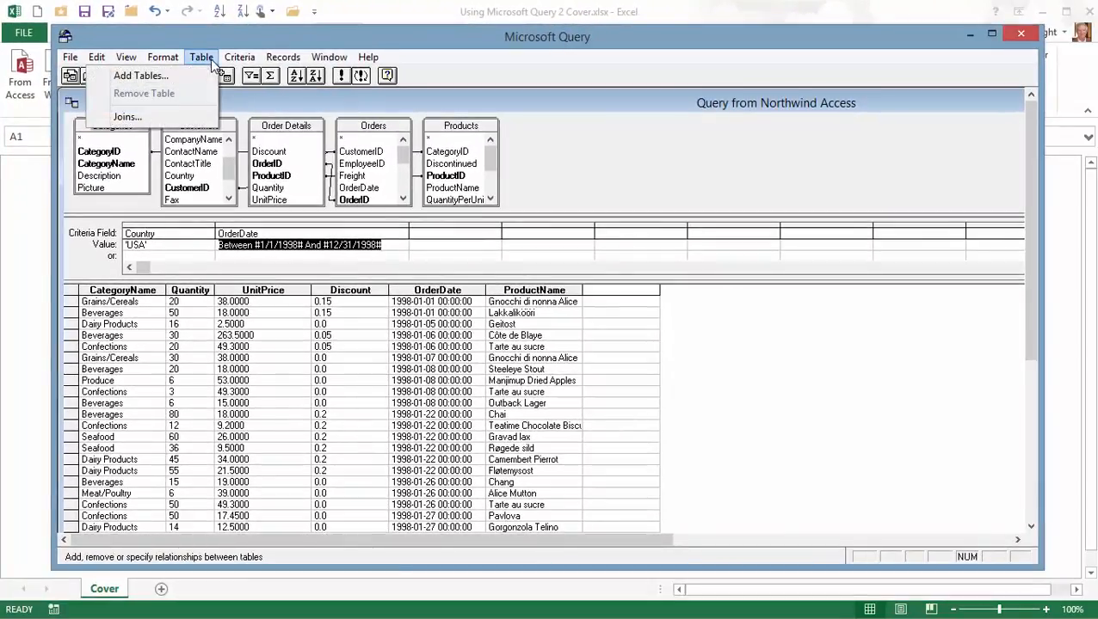
{"action": "left_click", "coordinate": [142, 74]}
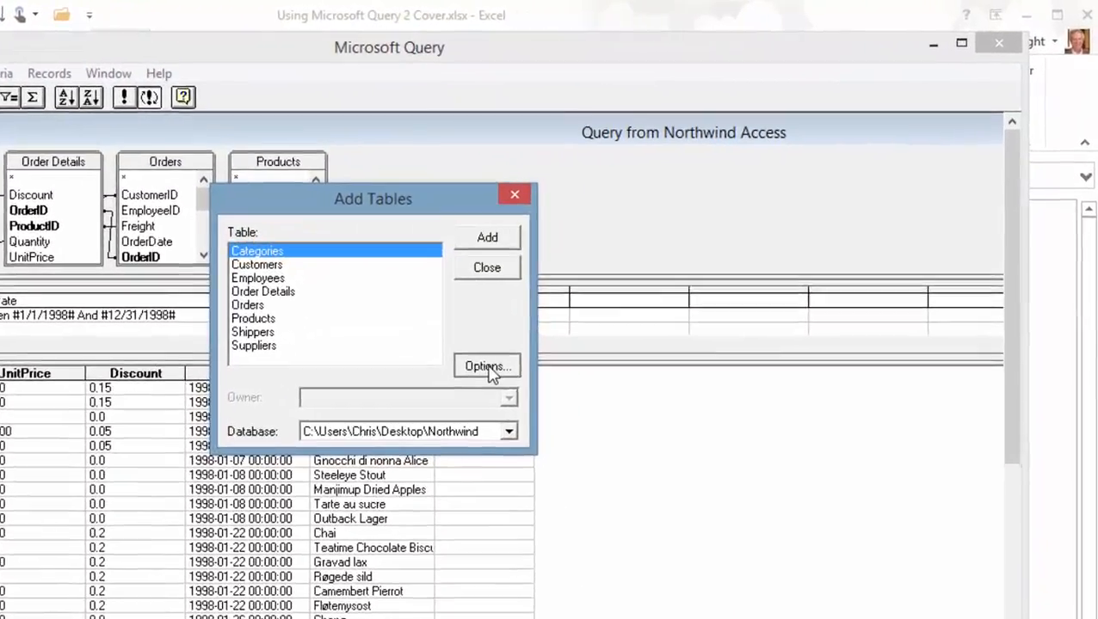
{"action": "left_click", "coordinate": [623, 284]}
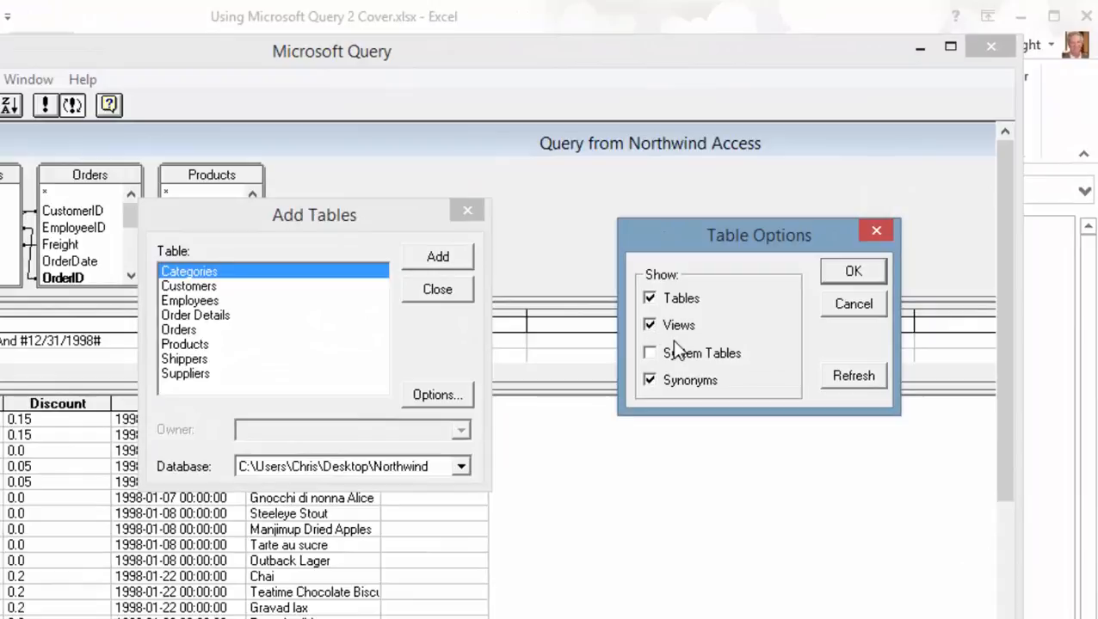
{"action": "left_click", "coordinate": [852, 272]}
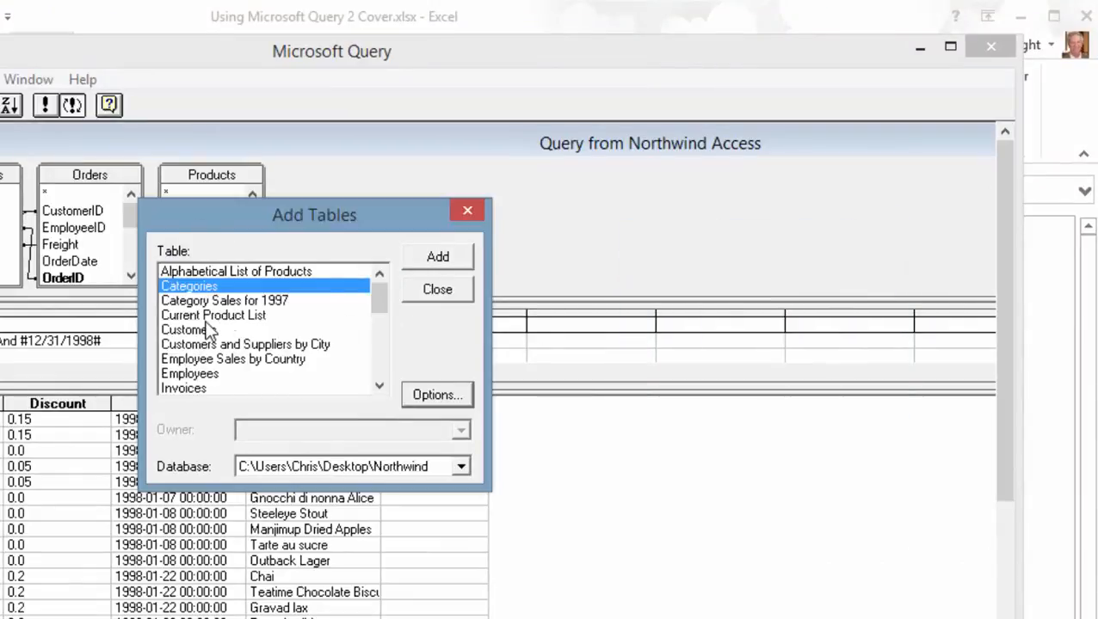
Close the table list and return the query data to Excel as a PivotTable Report on a new worksheet.
{"action": "left_click", "coordinate": [430, 290]}
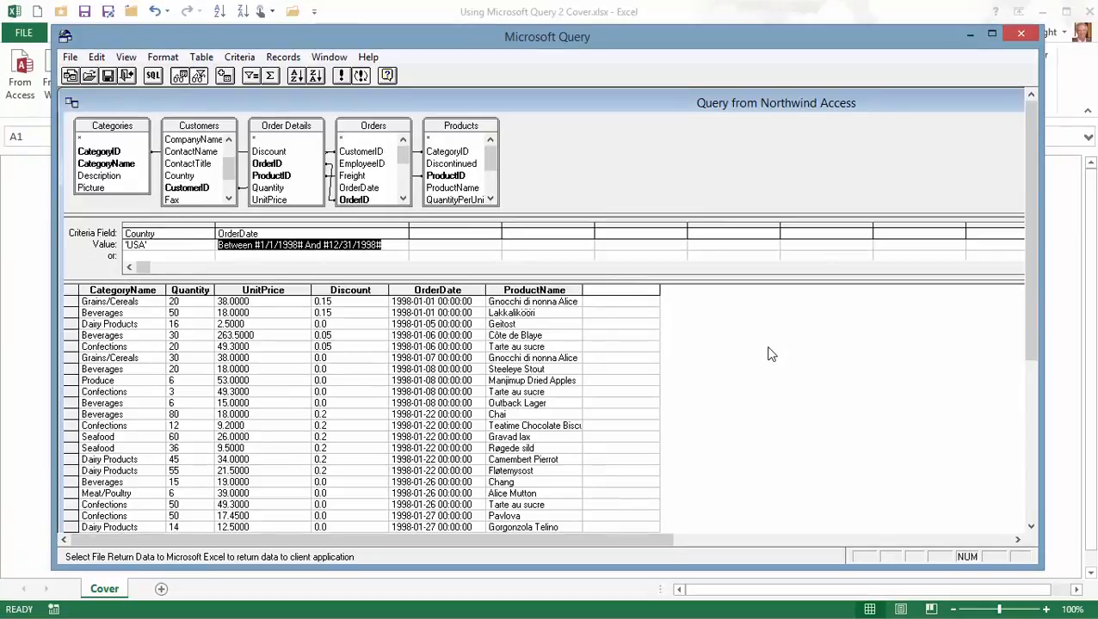
{"action": "left_click", "coordinate": [69, 58]}
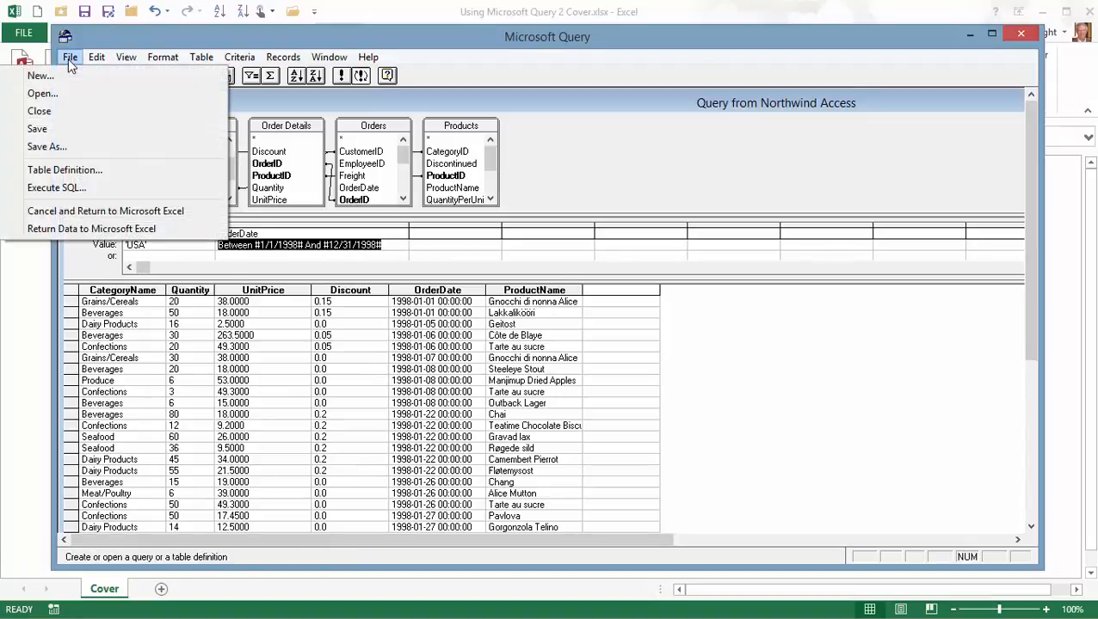
{"action": "left_click", "coordinate": [81, 230]}
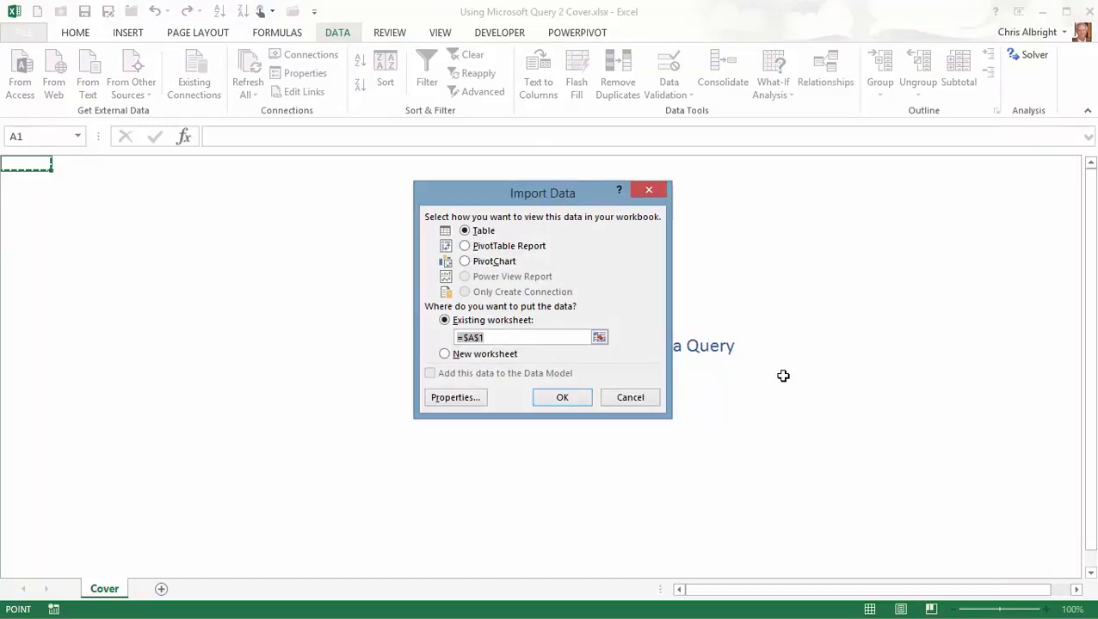
{"action": "left_click", "coordinate": [464, 246]}
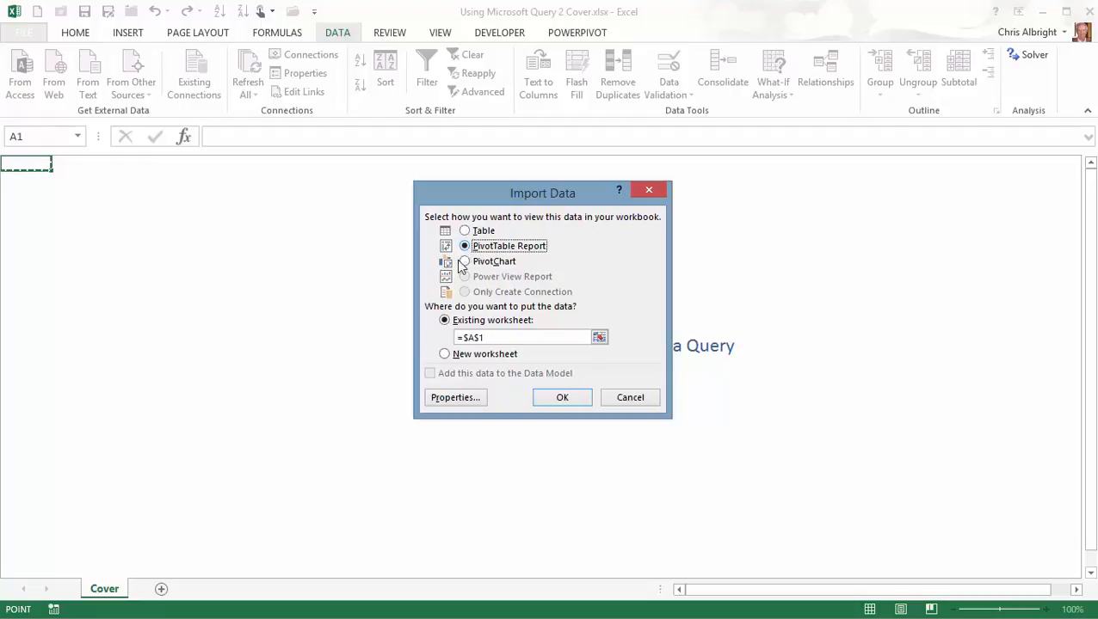
{"action": "left_click", "coordinate": [443, 354]}
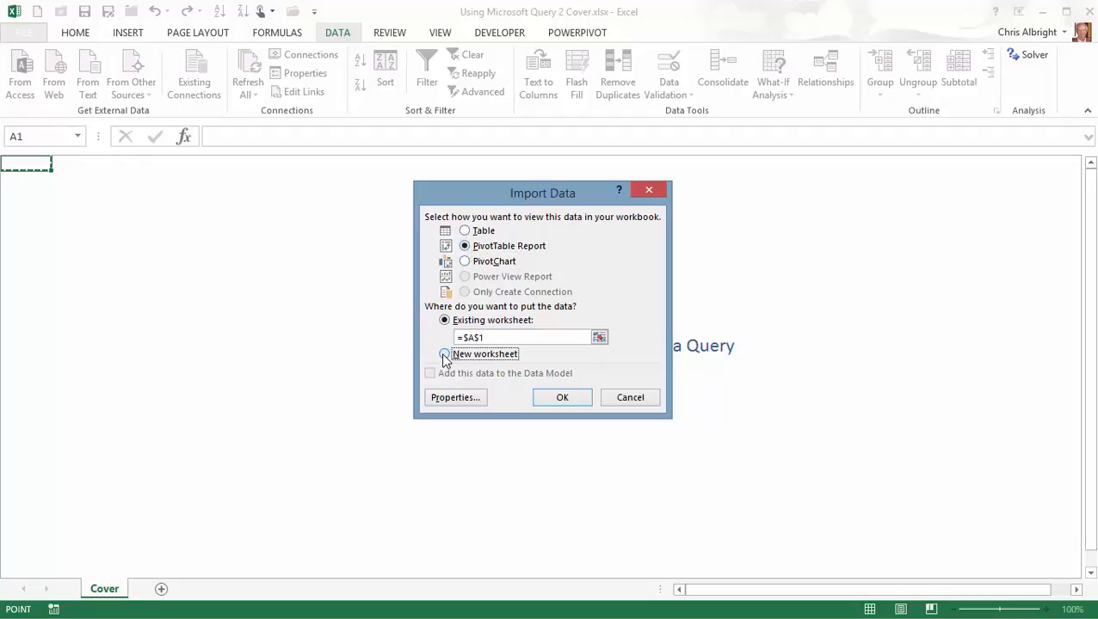
{"action": "left_click", "coordinate": [568, 402]}
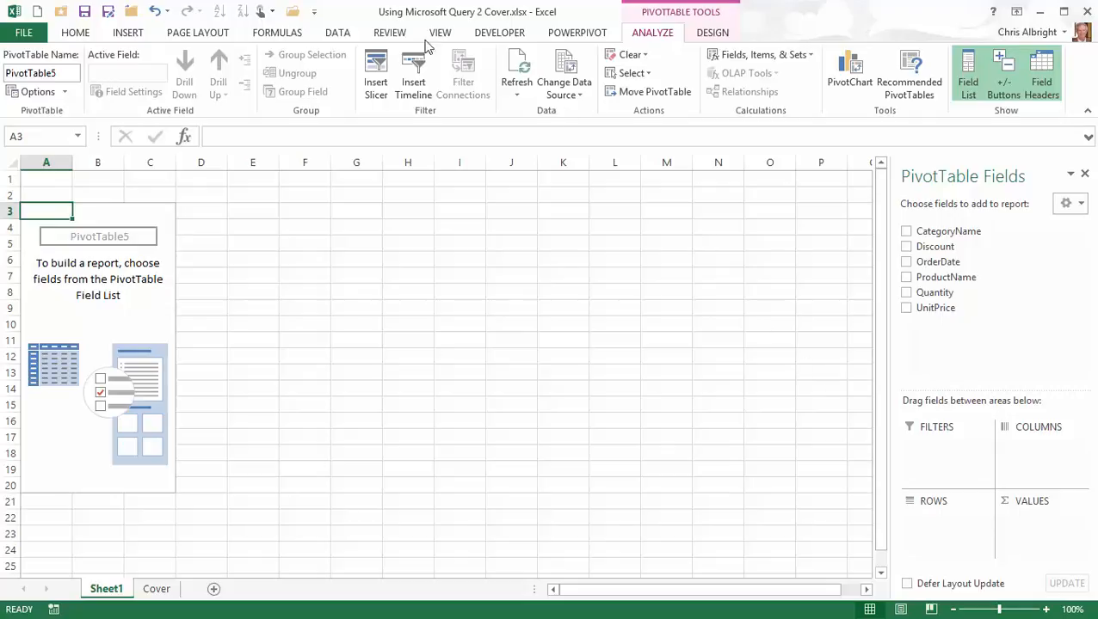
Open the definition of the Query from Northwind Access connection and reopen its query for editing in Microsoft Query.
{"action": "left_click", "coordinate": [337, 34]}
{"action": "left_click", "coordinate": [303, 55]}
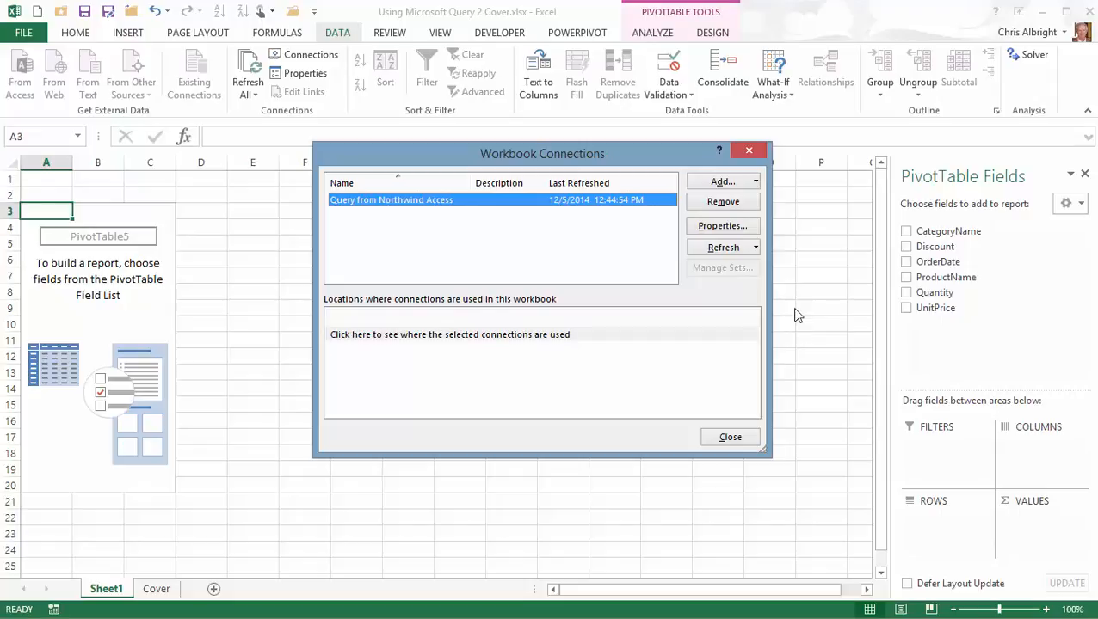
{"action": "left_click", "coordinate": [731, 228]}
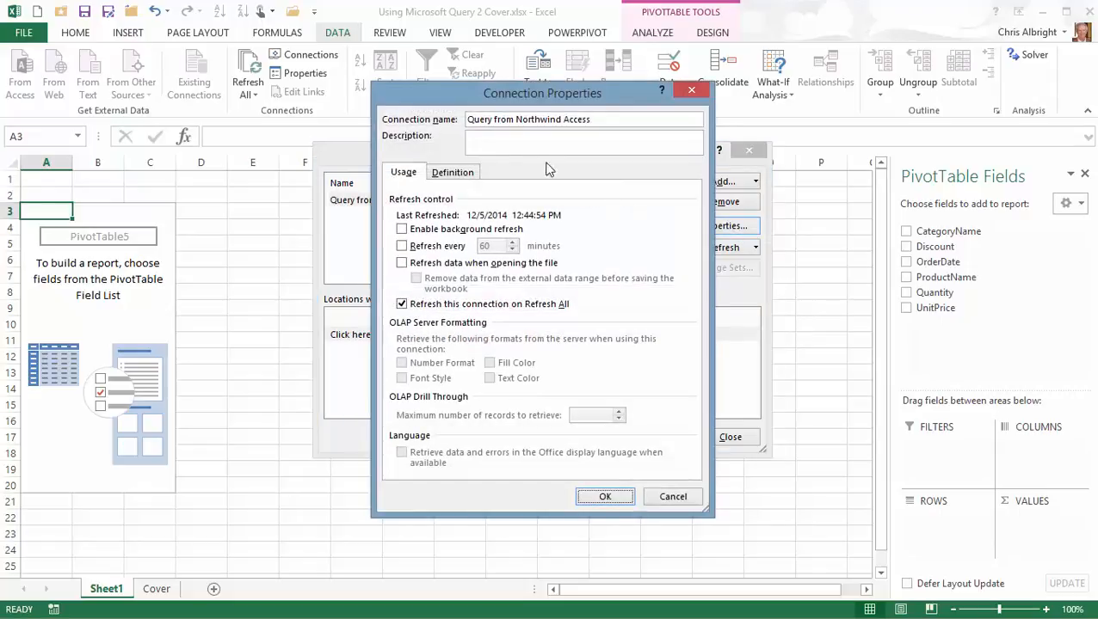
{"action": "left_click", "coordinate": [453, 172]}
{"action": "left_click", "coordinate": [406, 468]}
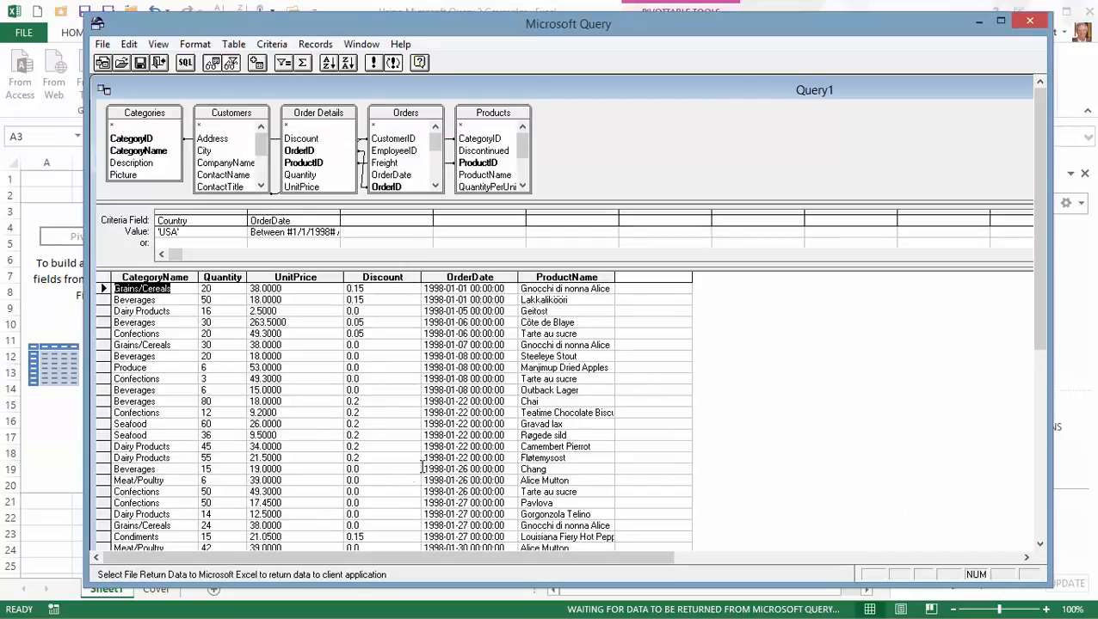
Start adding a query column with the heading Revenue and the total type Sum.
{"action": "left_click", "coordinate": [315, 44]}
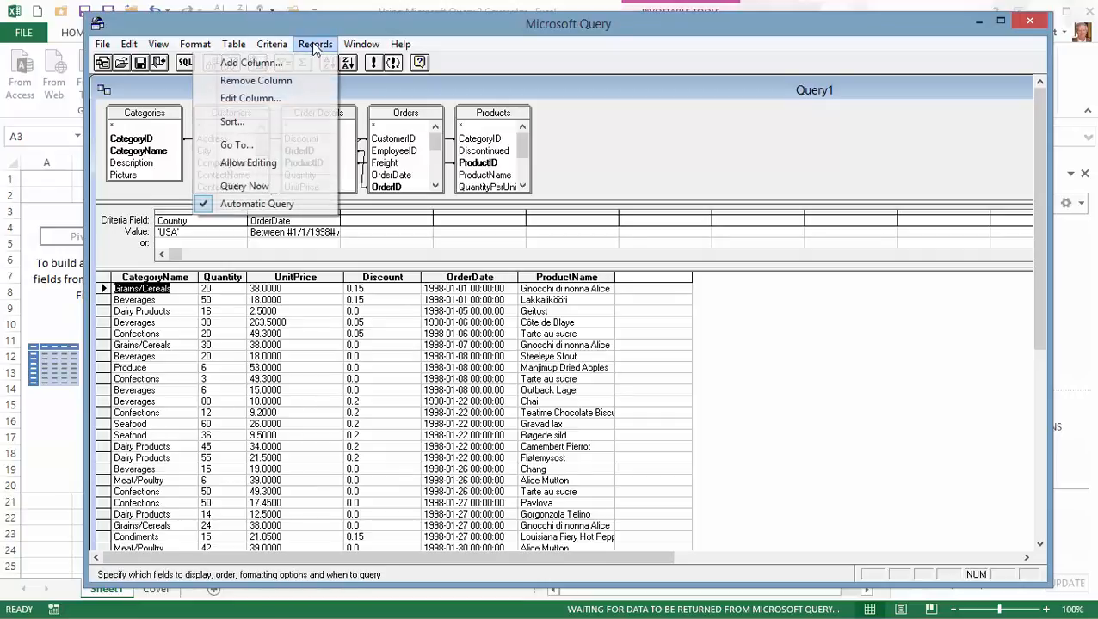
{"action": "left_click", "coordinate": [268, 65]}
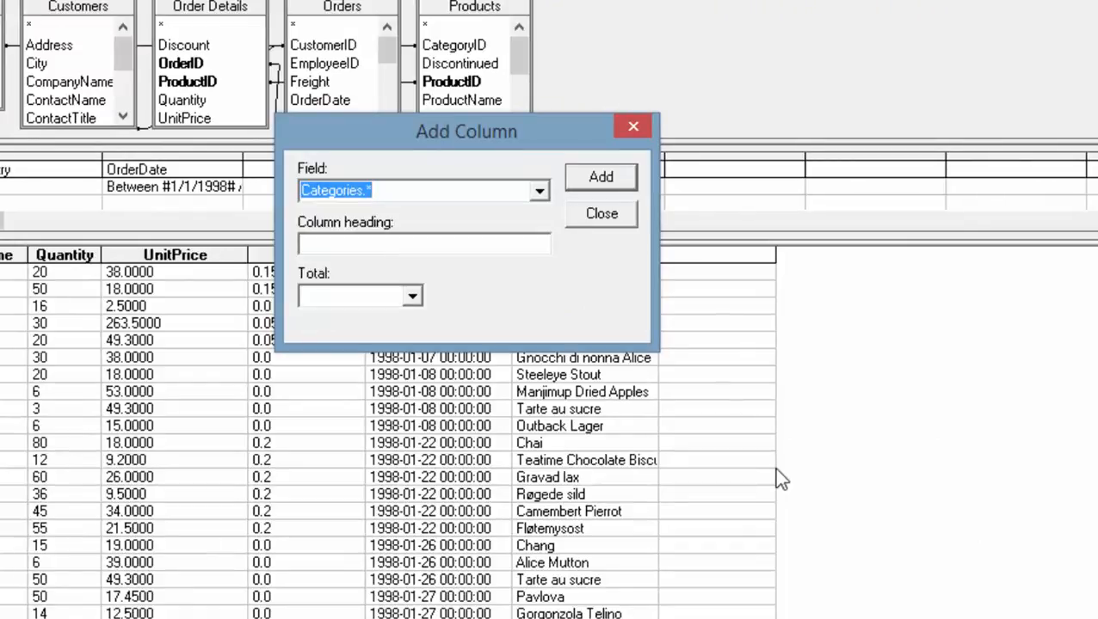
{"action": "left_click", "coordinate": [314, 244]}
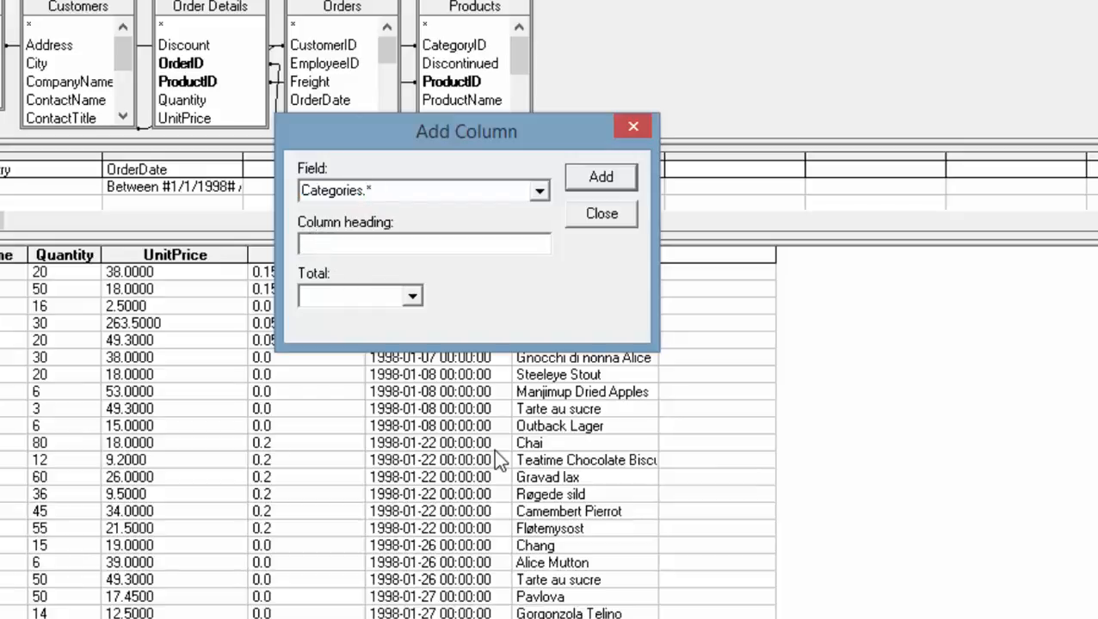
{"action": "type", "text": "Revenue"}
{"action": "left_click", "coordinate": [413, 295]}
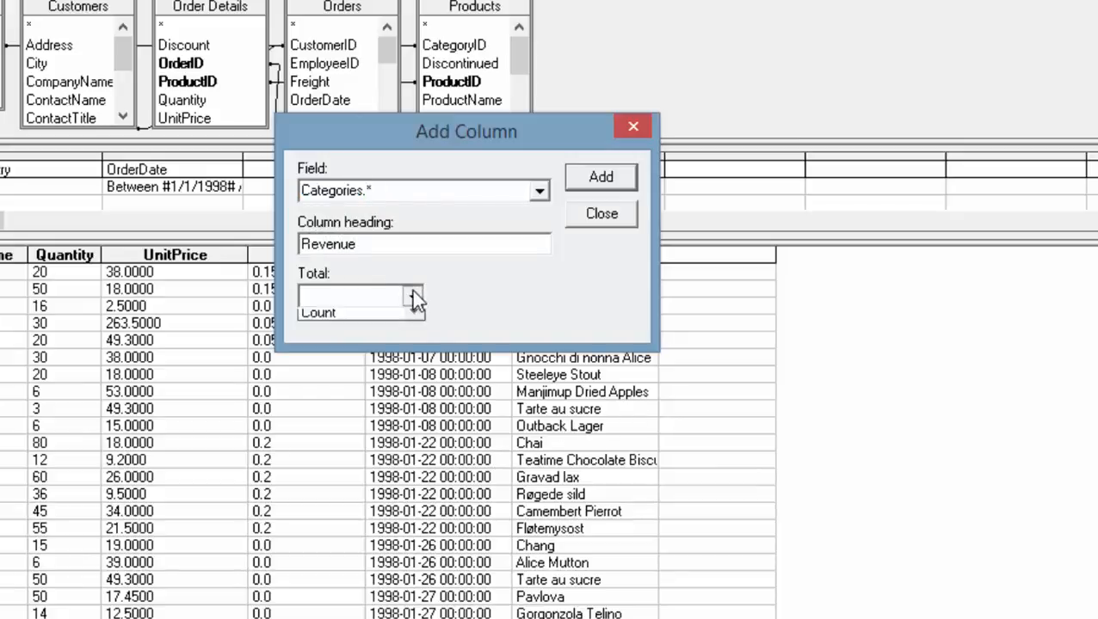
{"action": "left_click", "coordinate": [340, 332]}
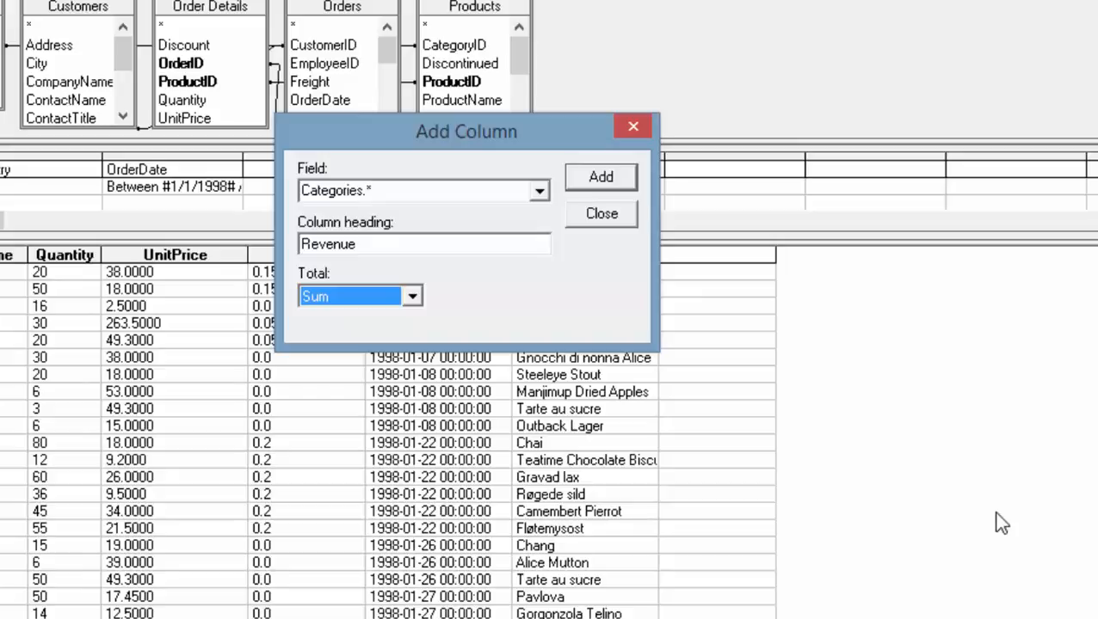
Switch to Notepad, copy the expression [Order Details].UnitPrice*[Order Details].Quantity*(1-[Order Details].Discount), and close Notepad.
{"action": "key", "text": "alt+Tab"}
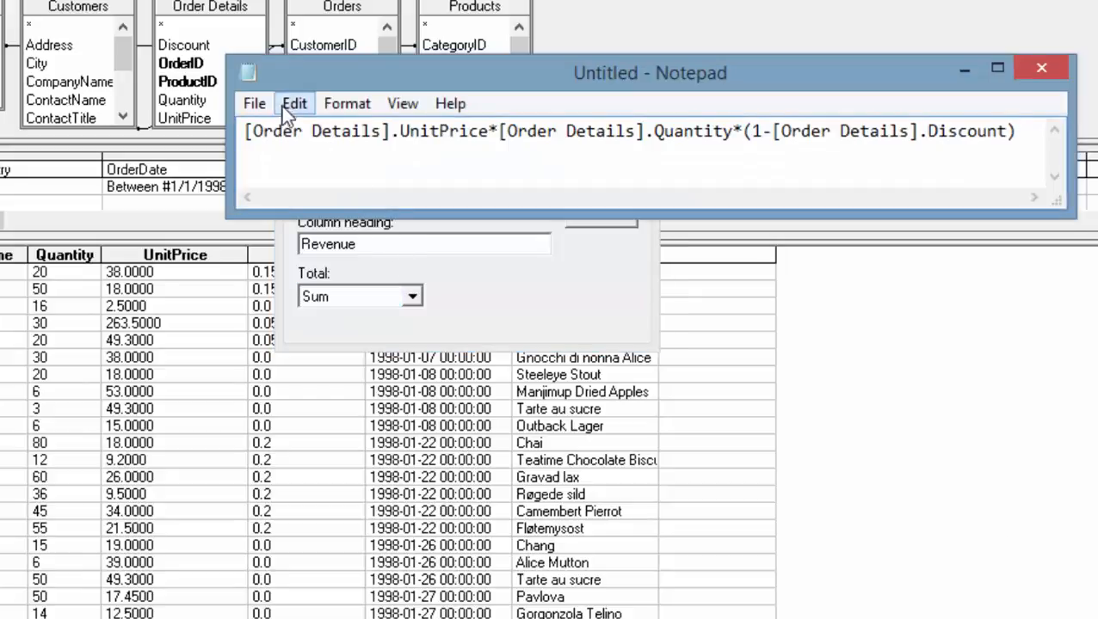
{"action": "left_click_drag", "start_coordinate": [246, 131], "coordinate": [1024, 29]}
{"action": "key", "text": "ctrl+c"}
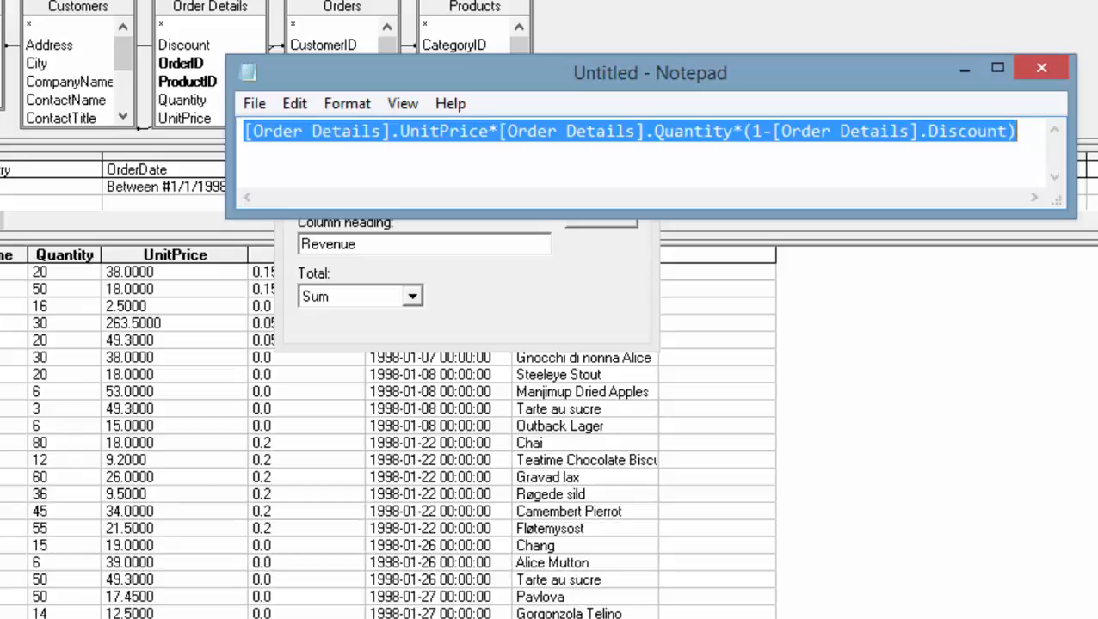
{"action": "left_click", "coordinate": [1041, 69]}
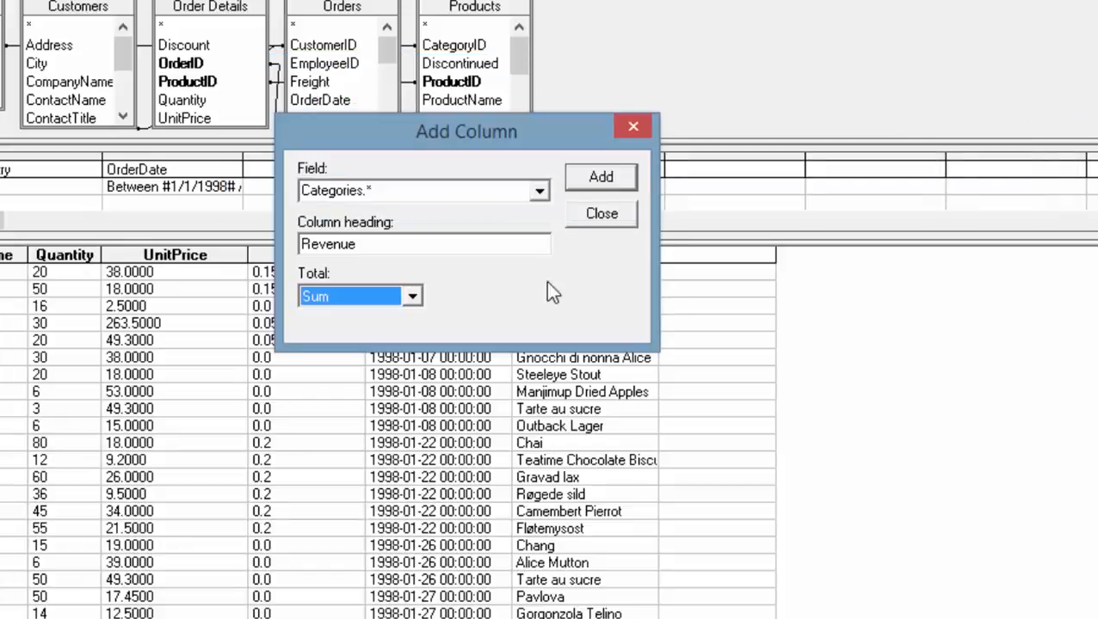
Paste the copied expression as the Revenue column's field, add the column to the query, and close the dialog.
{"action": "left_click", "coordinate": [448, 183]}
{"action": "key", "text": "ctrl+v"}
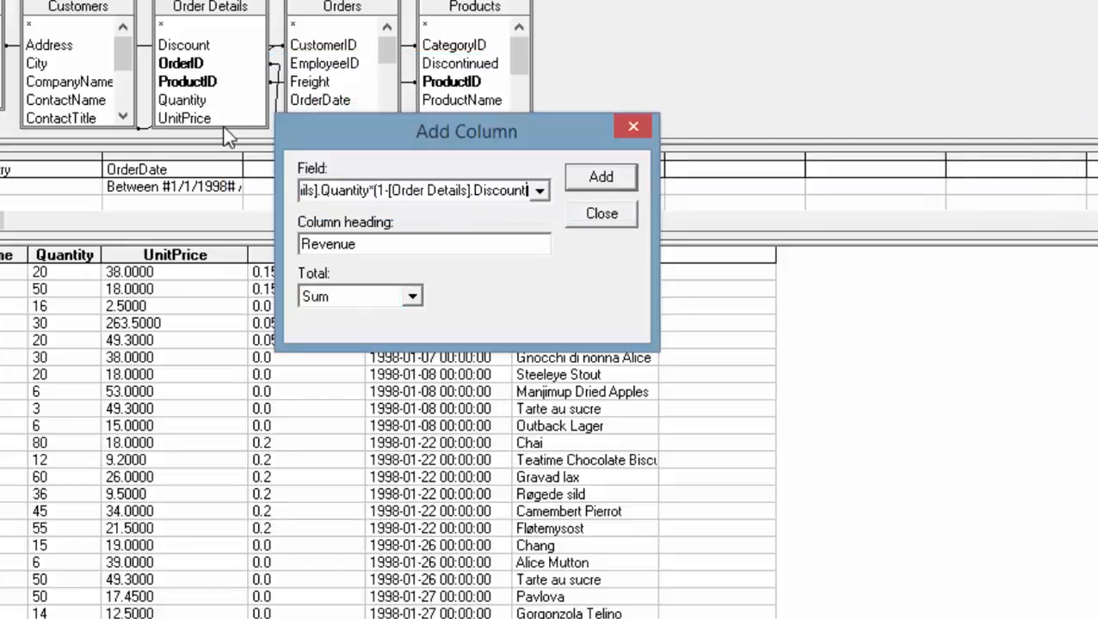
{"action": "left_click", "coordinate": [616, 183]}
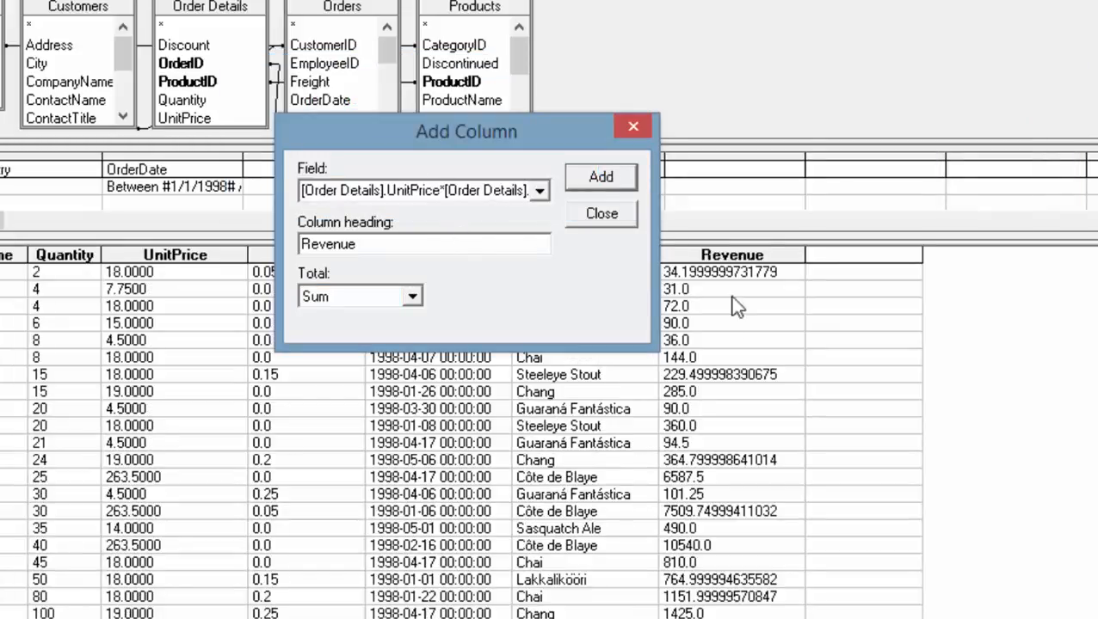
{"action": "left_click", "coordinate": [602, 215]}
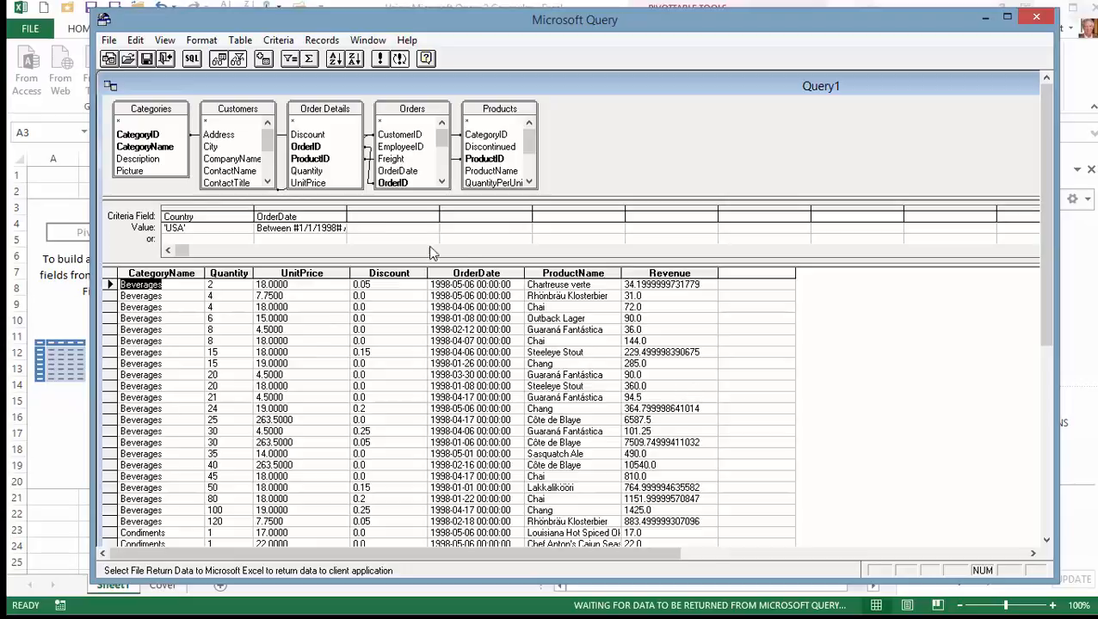
Return the edited query to Excel, confirm the connection's changed definition, and close the workbook connections list.
{"action": "left_click", "coordinate": [109, 41]}
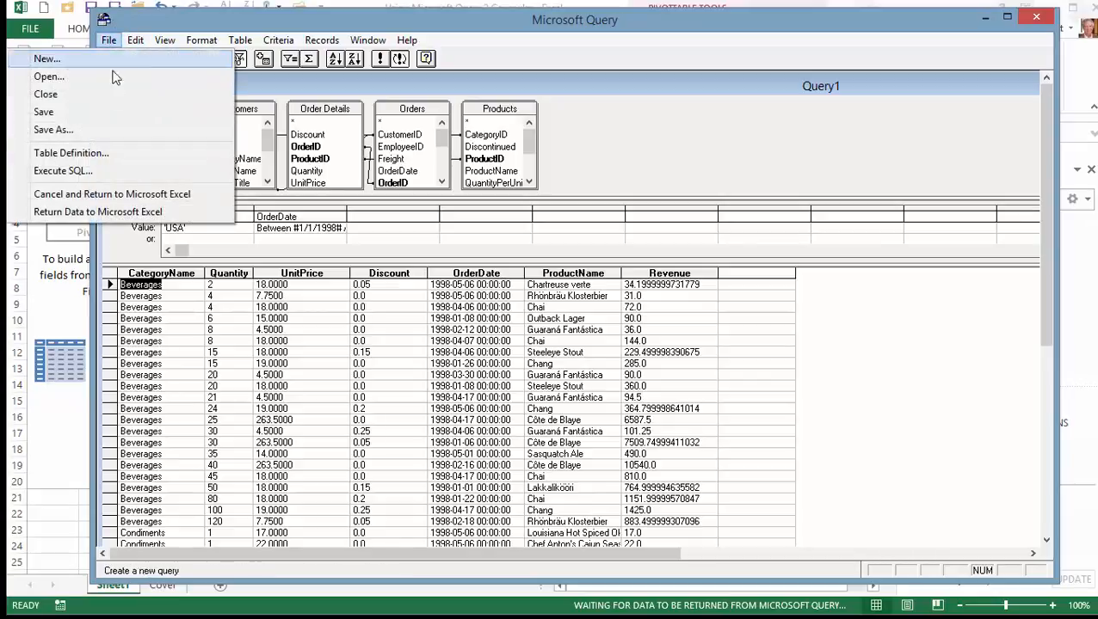
{"action": "left_click", "coordinate": [112, 213]}
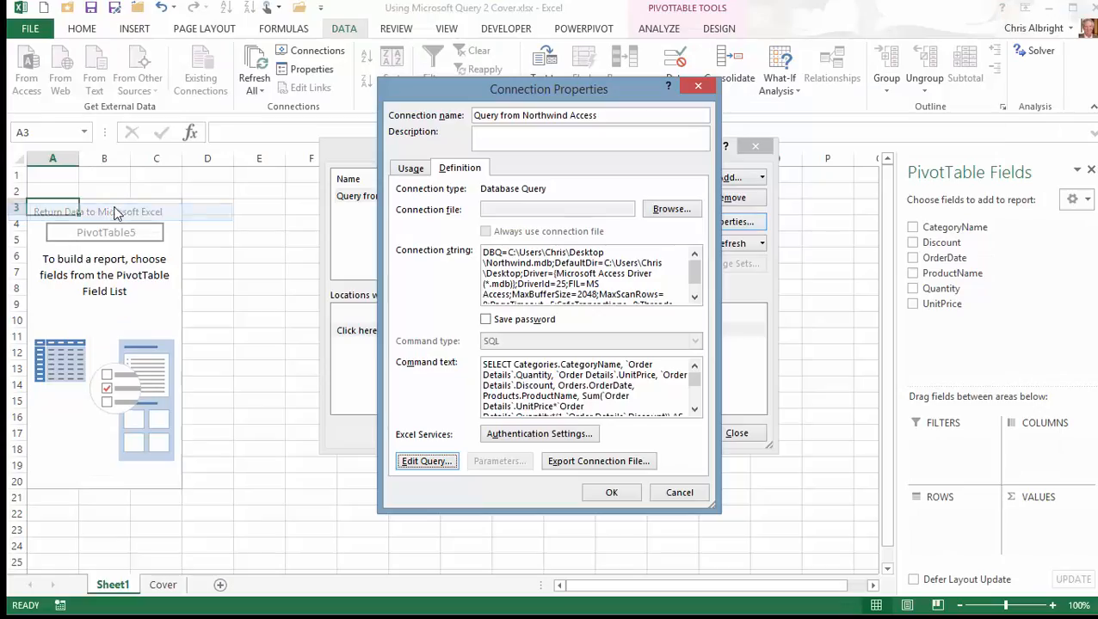
{"action": "left_click", "coordinate": [612, 494]}
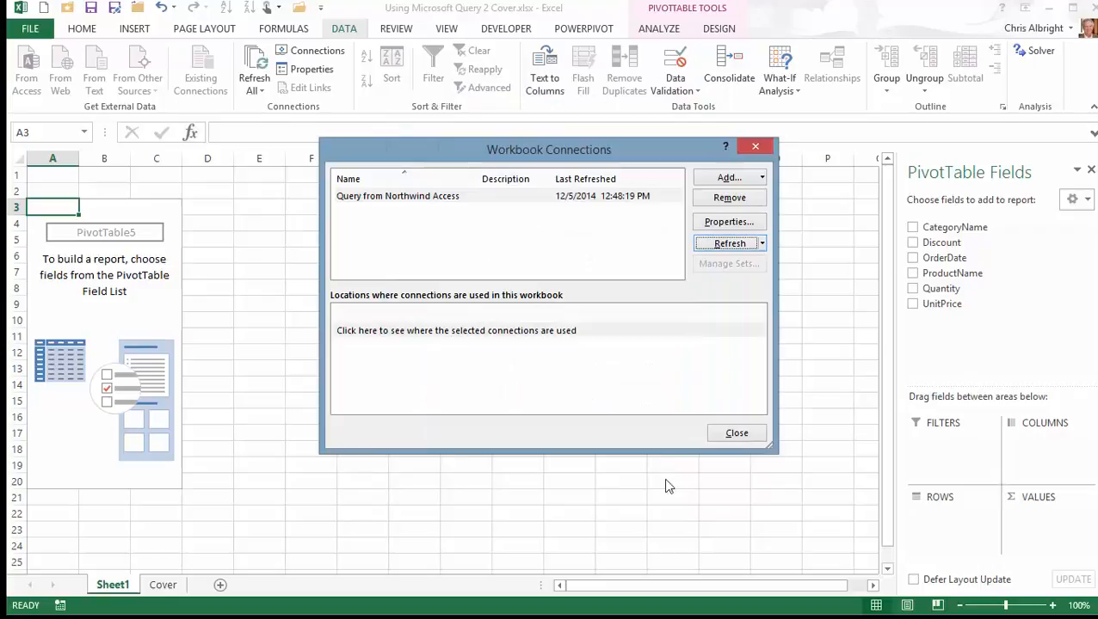
{"action": "left_click", "coordinate": [715, 437]}
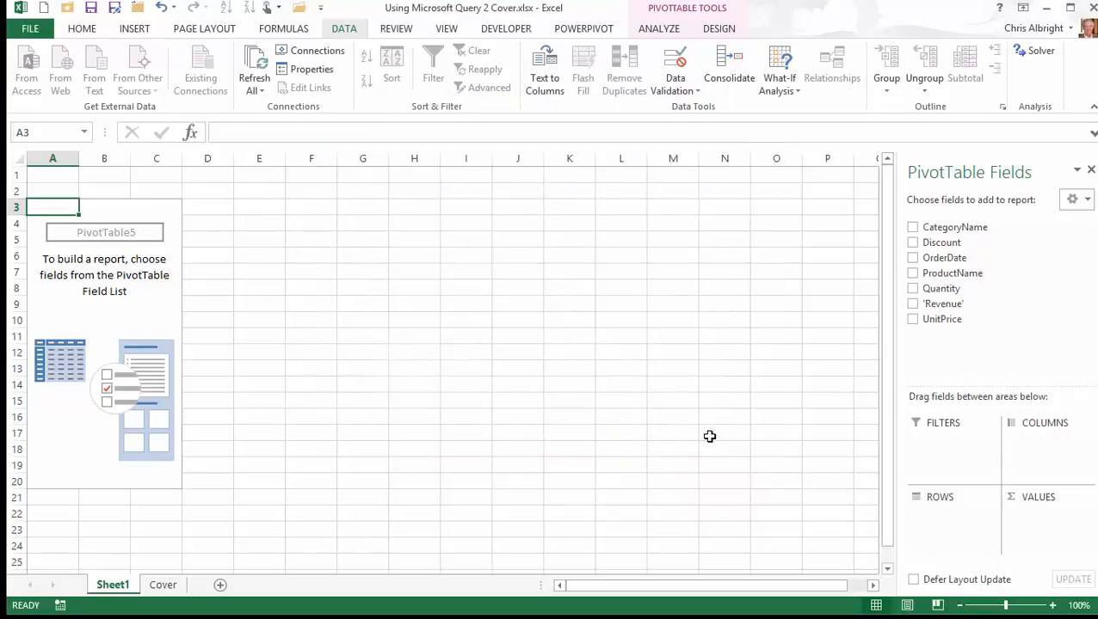
Add 'Revenue' to the PivotTable as summed values, with CategoryName and ProductName as row fields.
{"action": "left_click", "coordinate": [913, 304]}
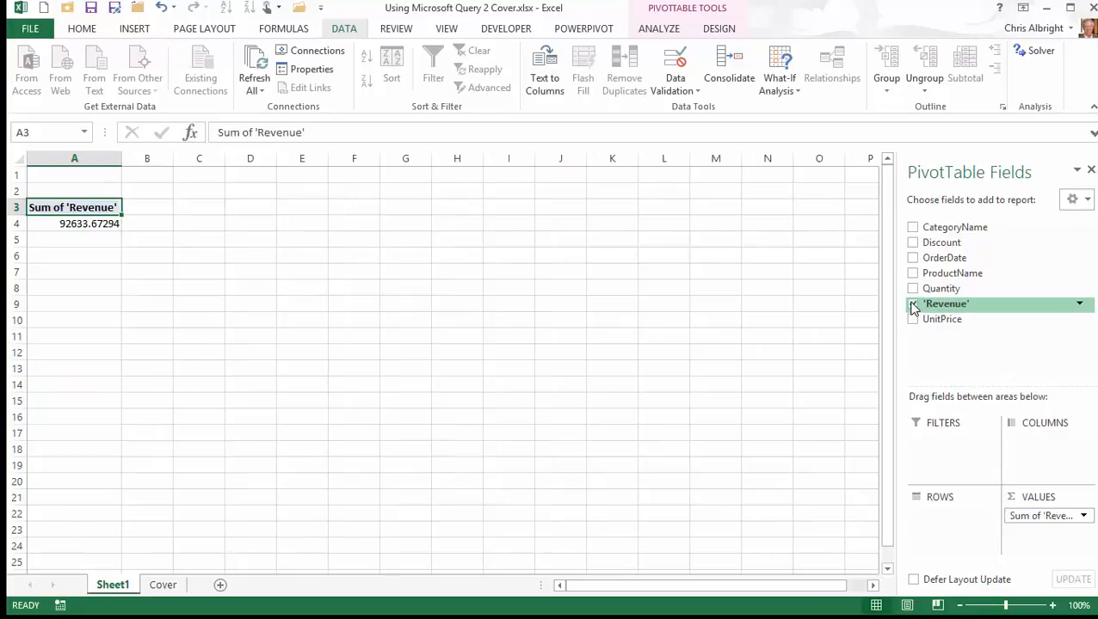
{"action": "left_click", "coordinate": [913, 227]}
{"action": "left_click", "coordinate": [913, 274]}
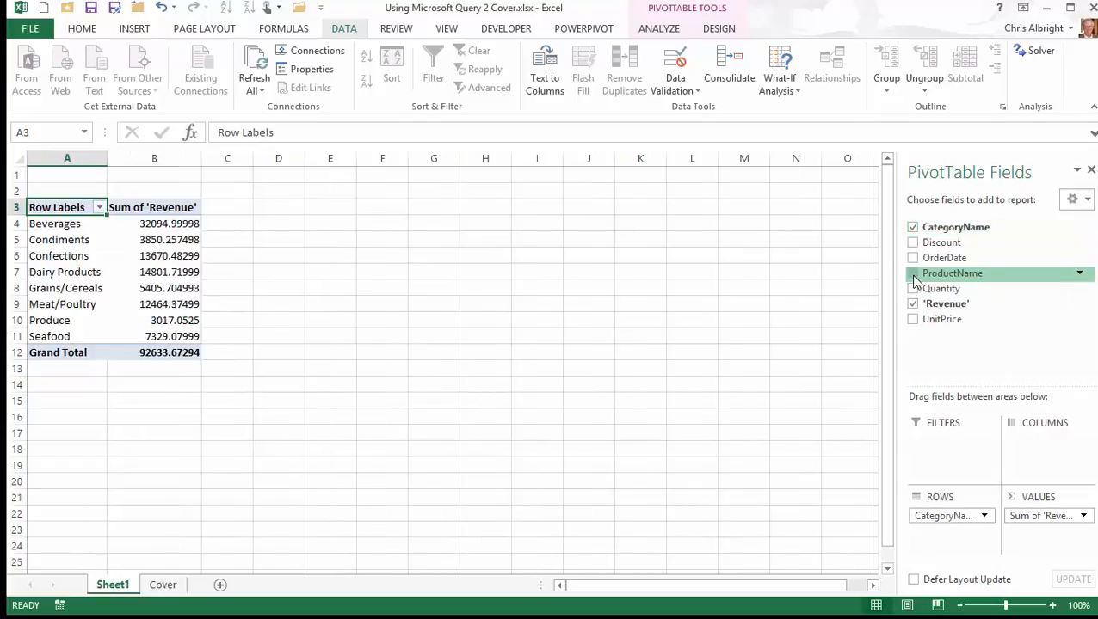